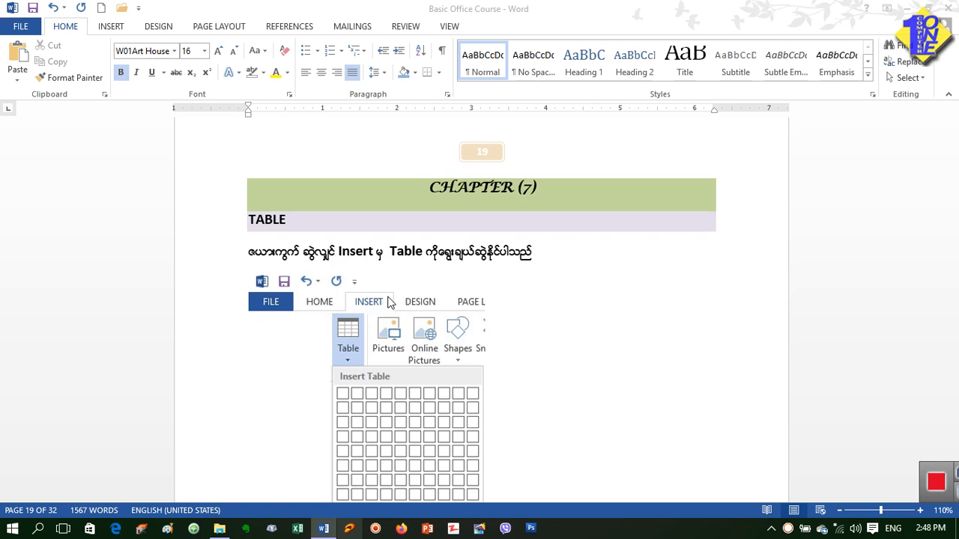
Step: Examine the table size and AutoFit options offered for inserting a new table, and leave without inserting one
{"action": "scroll", "coordinate": [442, 321], "scroll_direction": "down", "scroll_amount": 5}
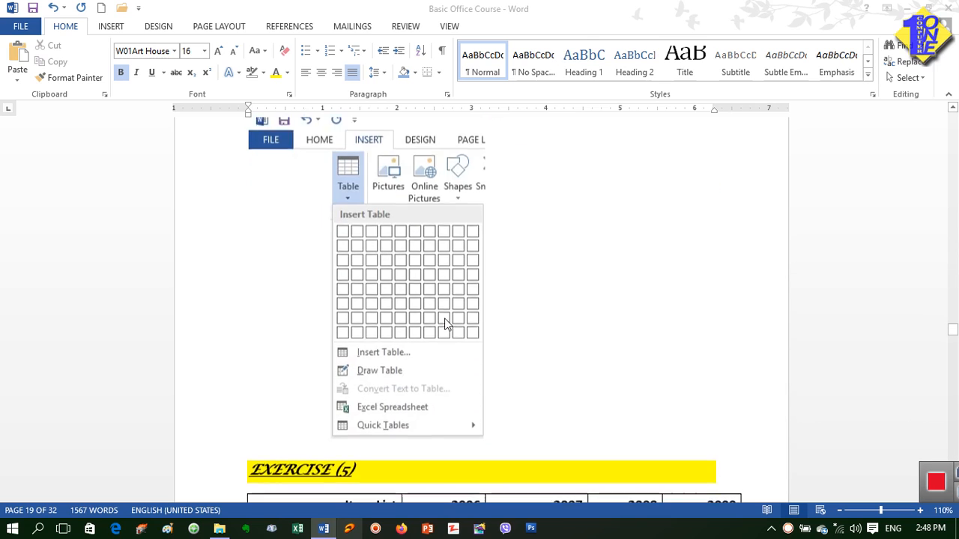
{"action": "scroll", "coordinate": [444, 324], "scroll_direction": "down", "scroll_amount": 2}
{"action": "scroll", "coordinate": [444, 323], "scroll_direction": "up", "scroll_amount": 1}
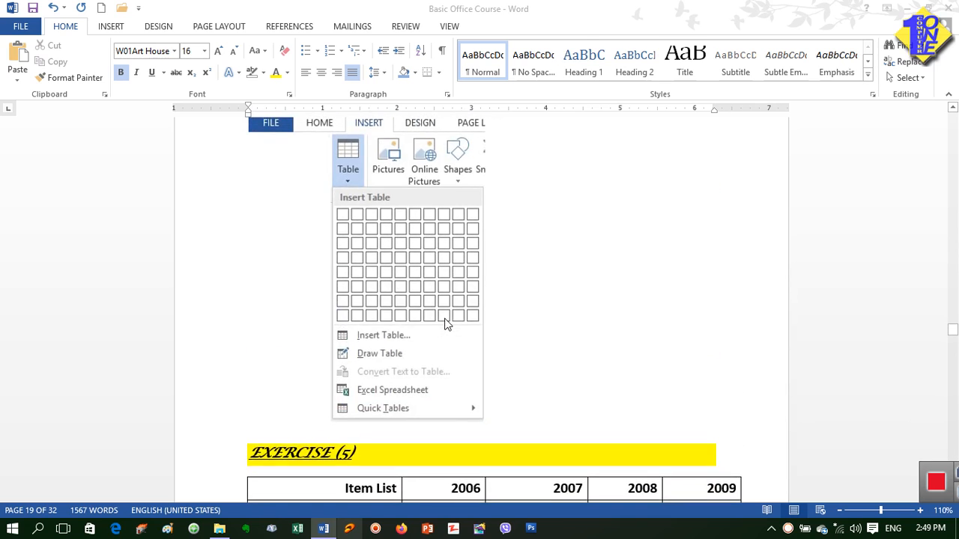
{"action": "scroll", "coordinate": [446, 324], "scroll_direction": "up", "scroll_amount": 3}
{"action": "scroll", "coordinate": [263, 186], "scroll_direction": "up", "scroll_amount": 2}
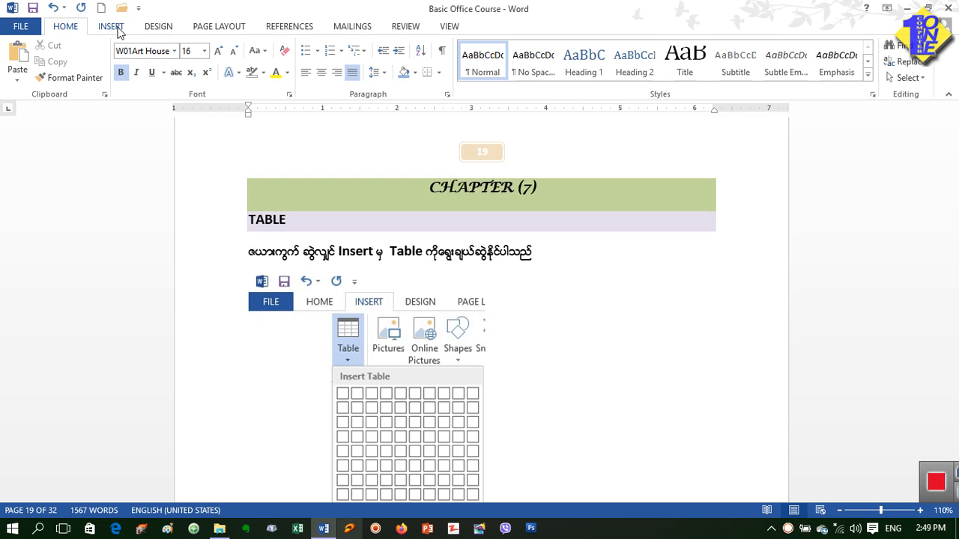
{"action": "left_click", "coordinate": [114, 31]}
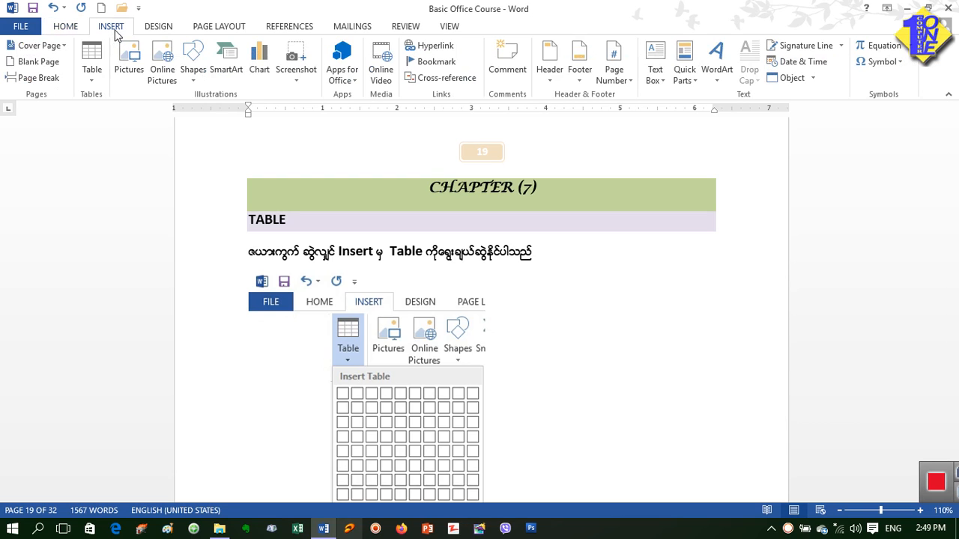
{"action": "left_click", "coordinate": [95, 83]}
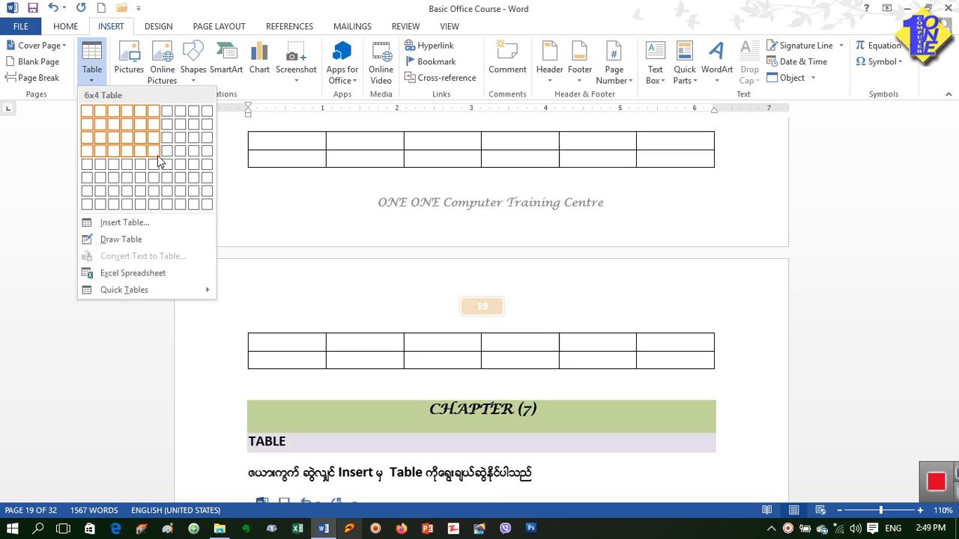
{"action": "left_click", "coordinate": [124, 225]}
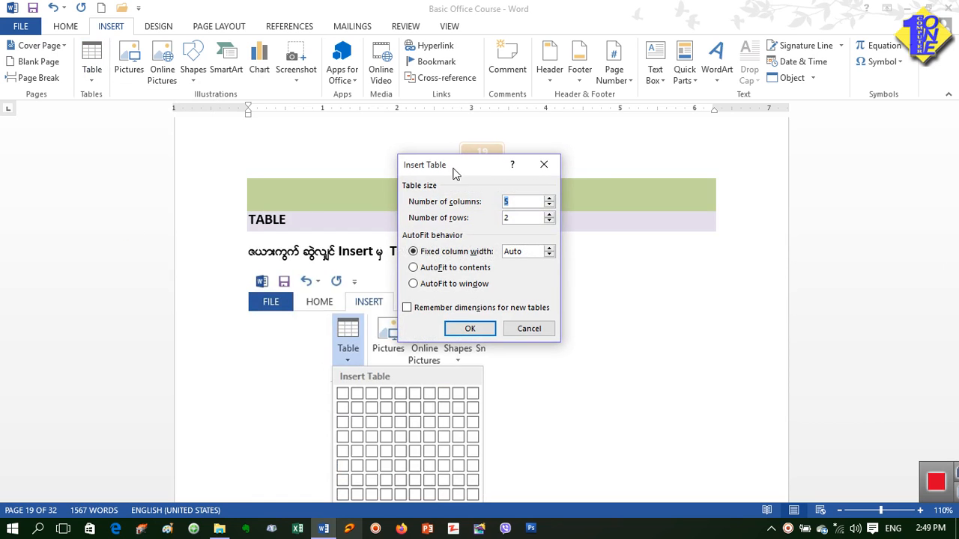
{"action": "left_click_drag", "start_coordinate": [471, 169], "coordinate": [658, 158]}
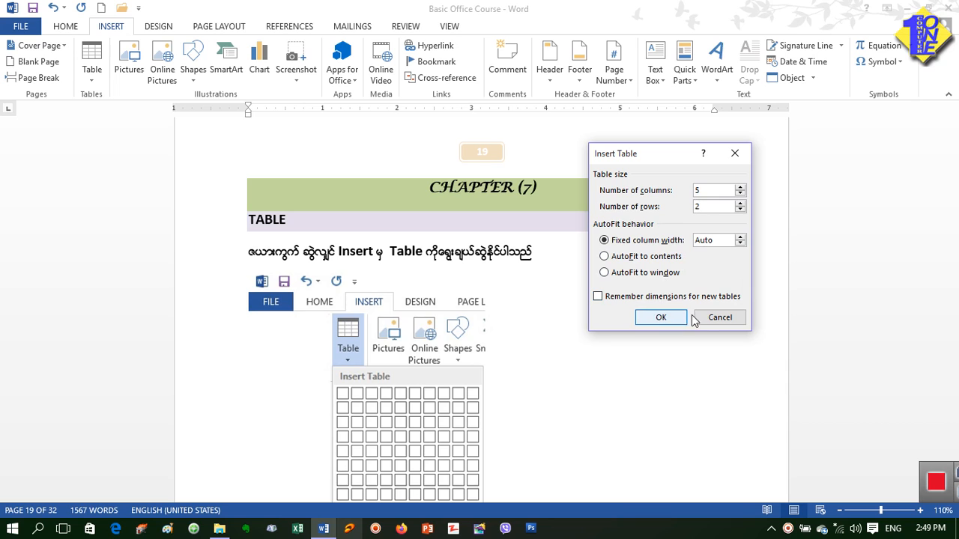
{"action": "left_click", "coordinate": [664, 314]}
Step: Apply the light-blue banded grid table style to the Exercise (5) table
{"action": "scroll", "coordinate": [579, 314], "scroll_direction": "down", "scroll_amount": 8}
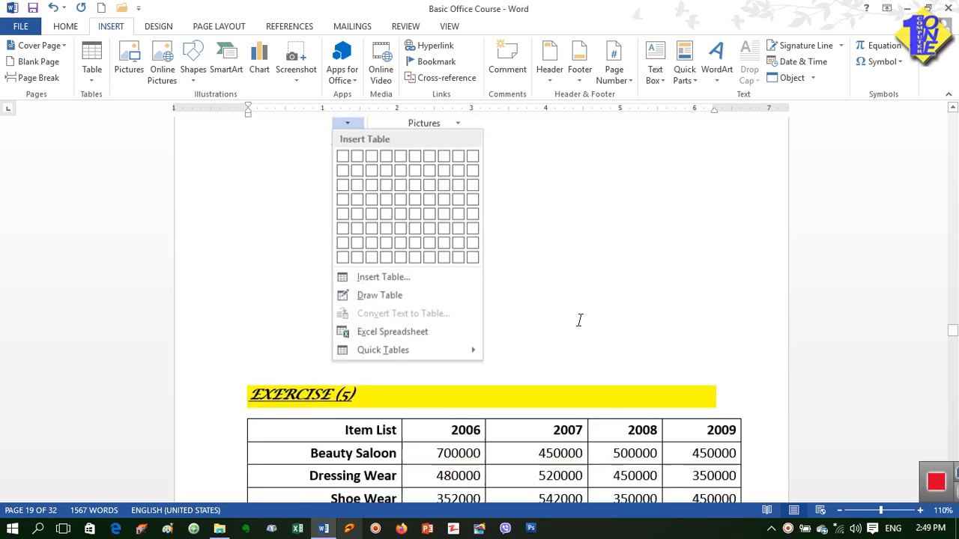
{"action": "scroll", "coordinate": [579, 320], "scroll_direction": "down", "scroll_amount": 3}
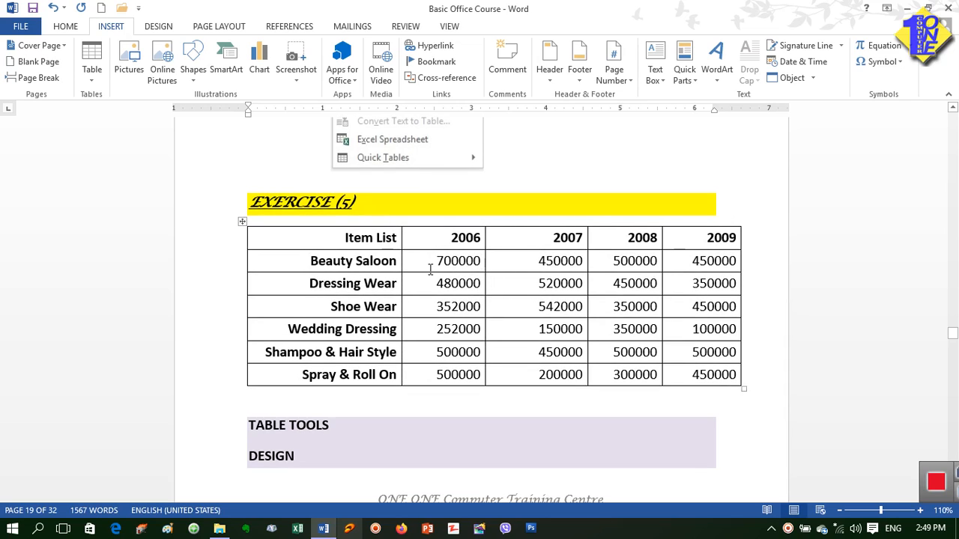
{"action": "left_click", "coordinate": [374, 238]}
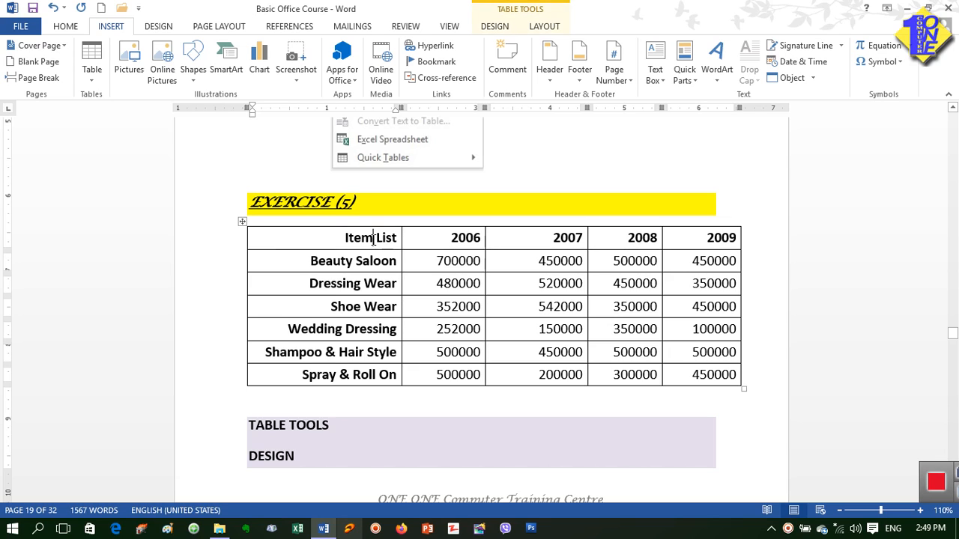
{"action": "left_click", "coordinate": [451, 307]}
{"action": "left_click", "coordinate": [499, 284]}
{"action": "left_click", "coordinate": [495, 26]}
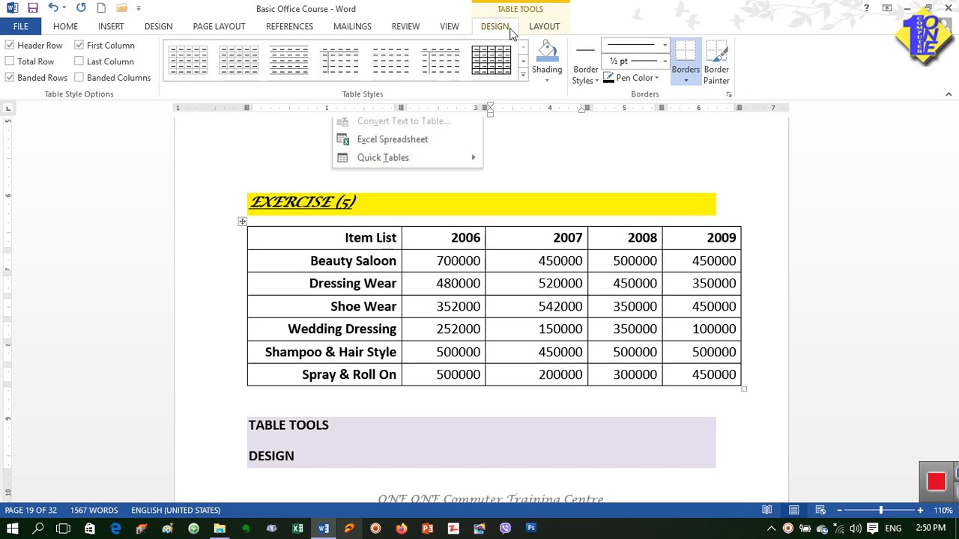
{"action": "left_click", "coordinate": [525, 77]}
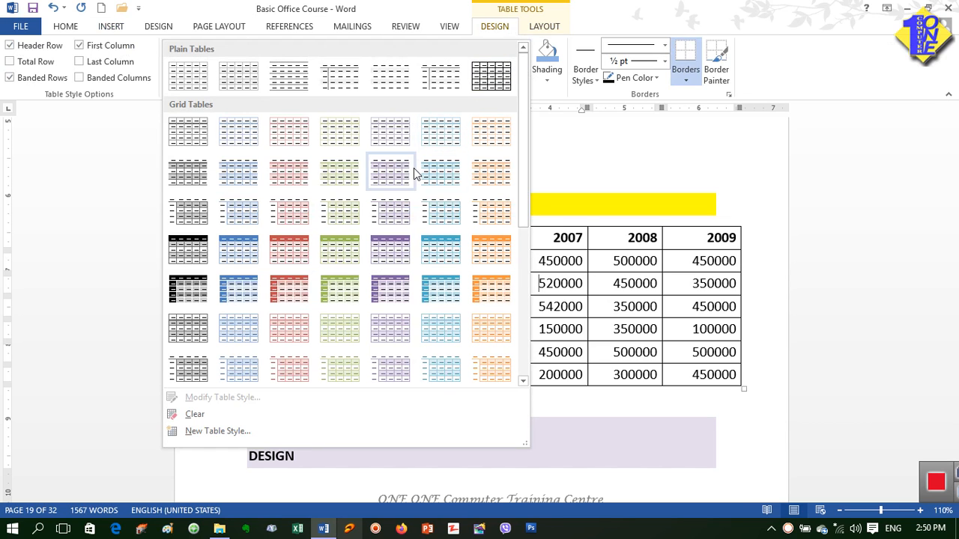
{"action": "left_click", "coordinate": [440, 193]}
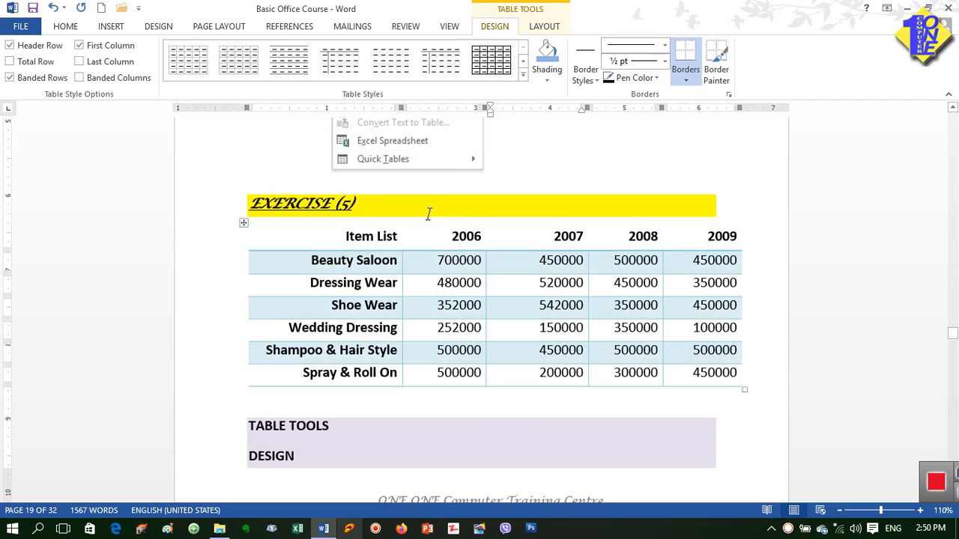
Step: Shade the whole Beauty Saloon row with the standard light green colour
{"action": "left_click", "coordinate": [528, 291]}
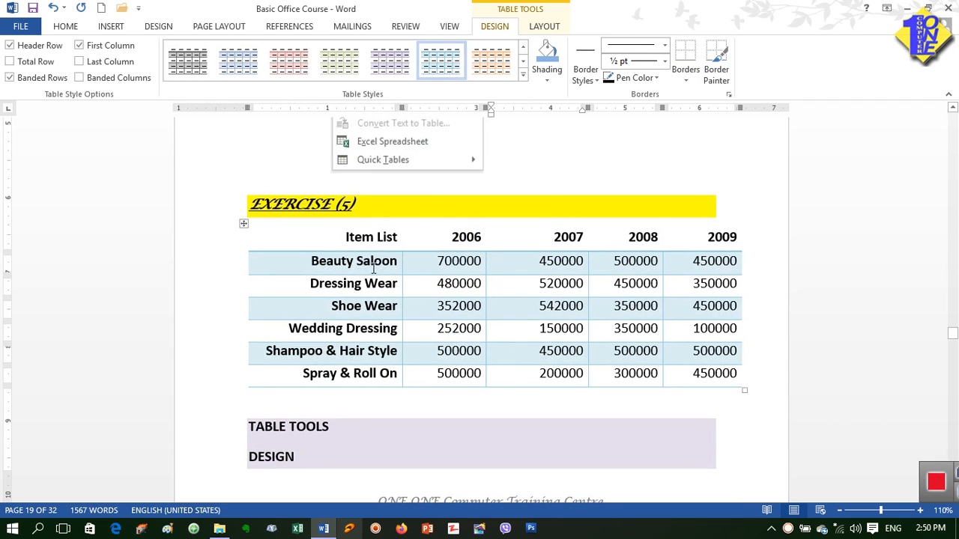
{"action": "left_click_drag", "start_coordinate": [373, 270], "coordinate": [707, 275]}
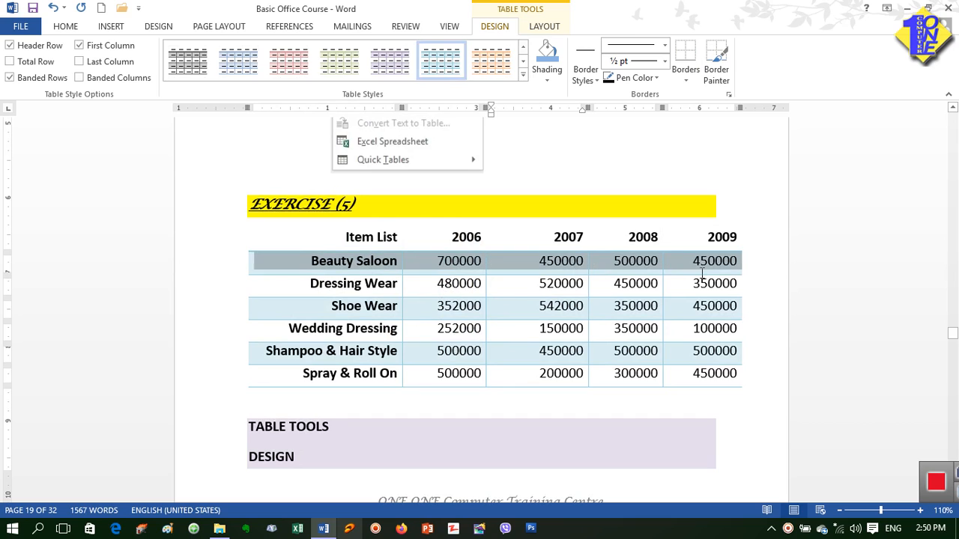
{"action": "left_click", "coordinate": [555, 75]}
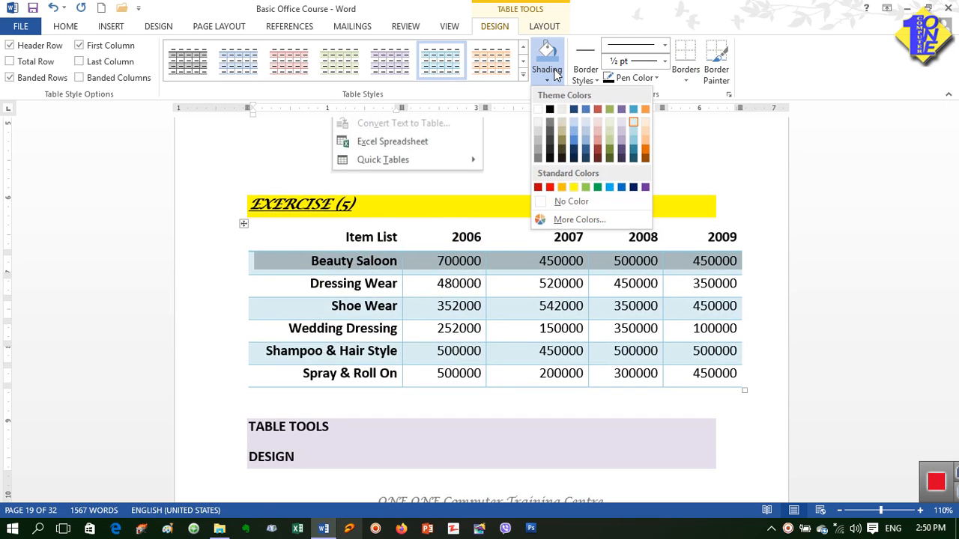
{"action": "left_click", "coordinate": [587, 188]}
{"action": "left_click", "coordinate": [510, 291]}
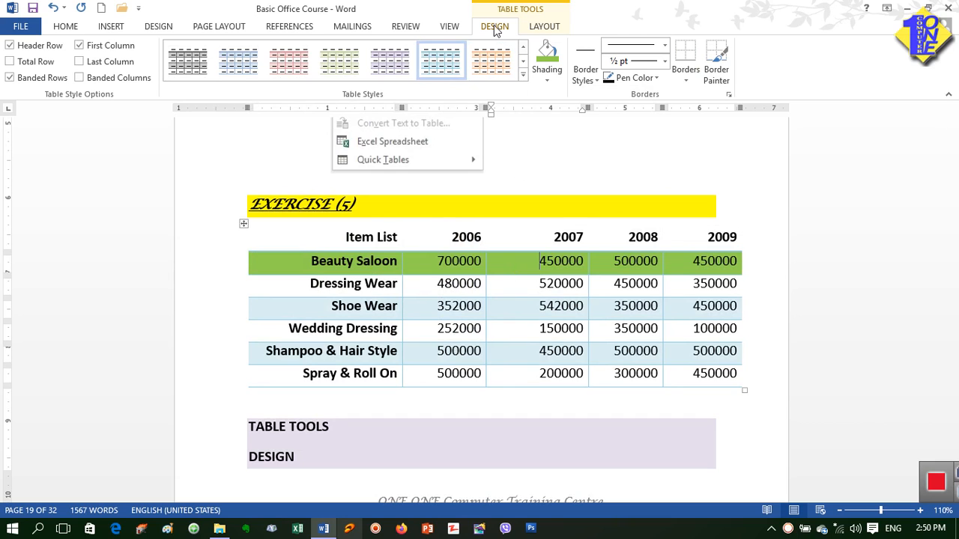
Step: Insert an empty row above the Dressing Wear row
{"action": "left_click", "coordinate": [538, 27]}
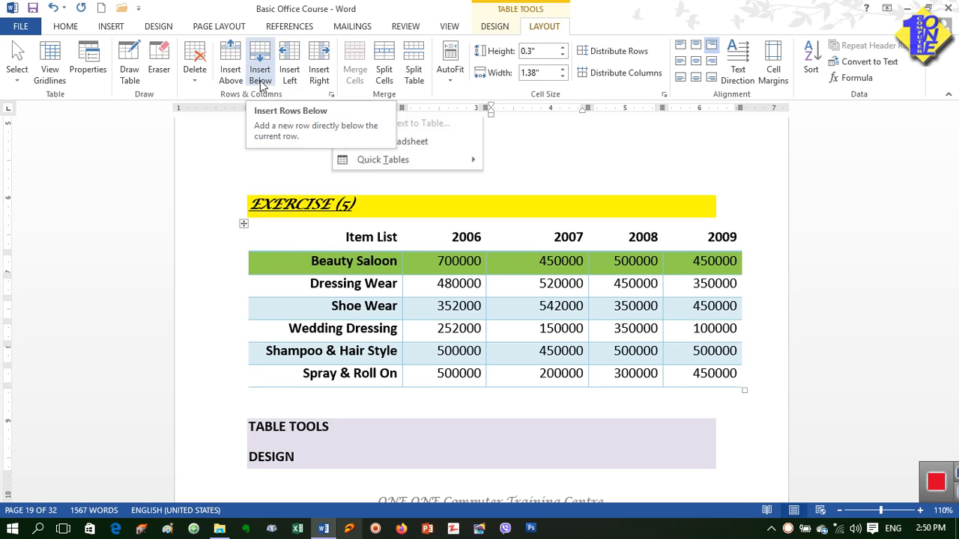
{"action": "left_click", "coordinate": [430, 283]}
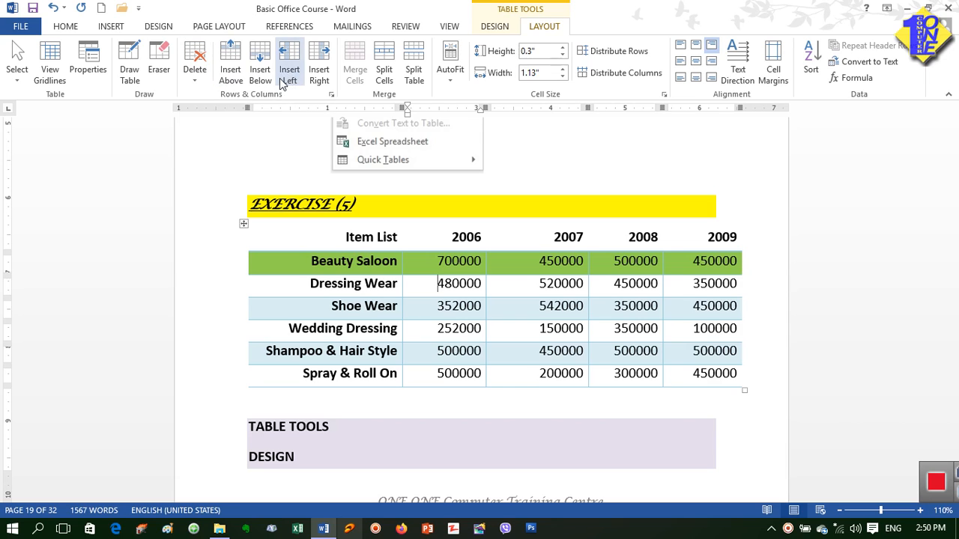
{"action": "left_click", "coordinate": [230, 75]}
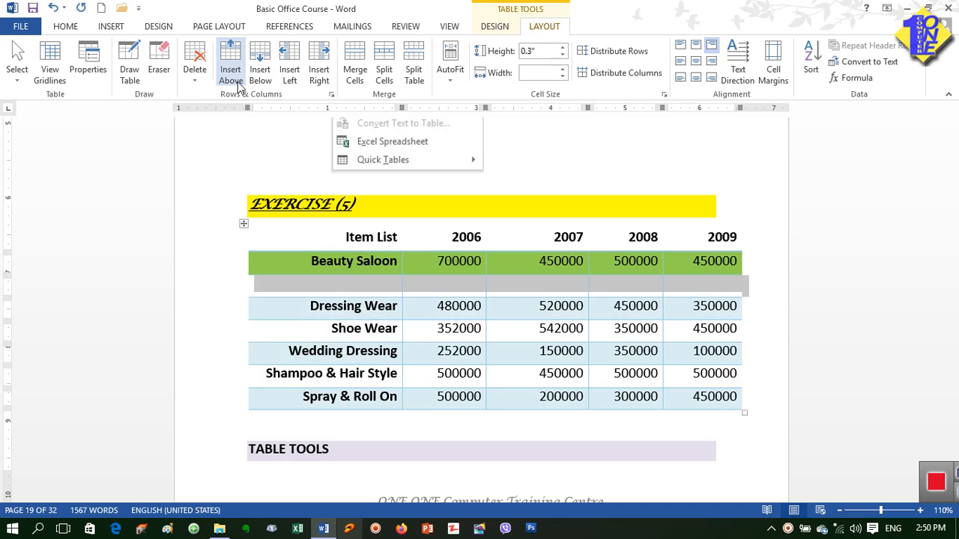
{"action": "left_click", "coordinate": [422, 292]}
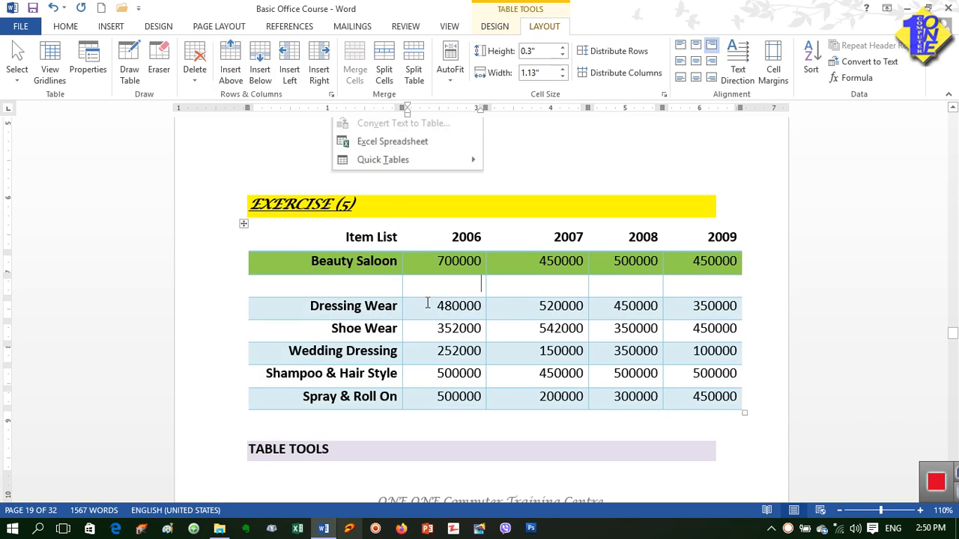
Step: Insert an empty column to the left of the 2006 column
{"action": "left_click", "coordinate": [424, 306]}
{"action": "left_click", "coordinate": [291, 75]}
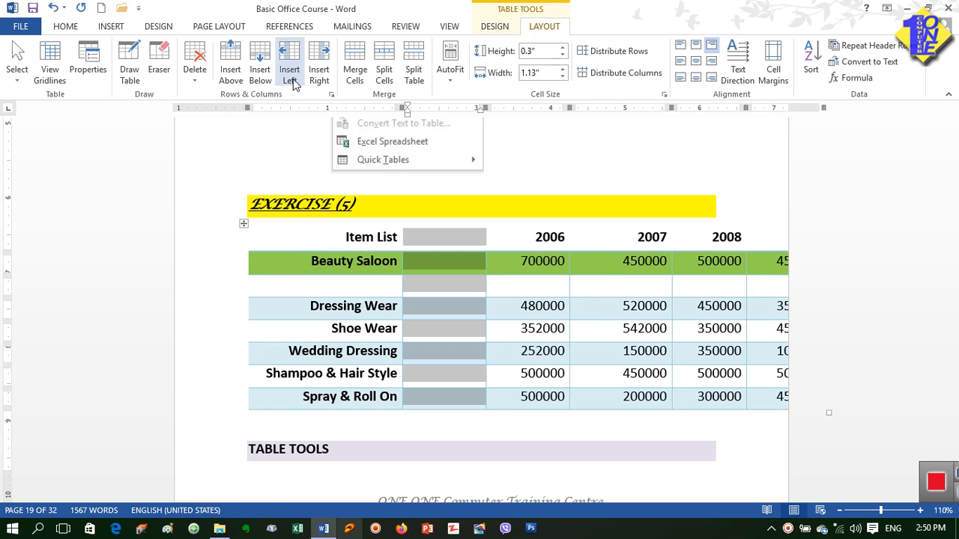
{"action": "left_click", "coordinate": [425, 285]}
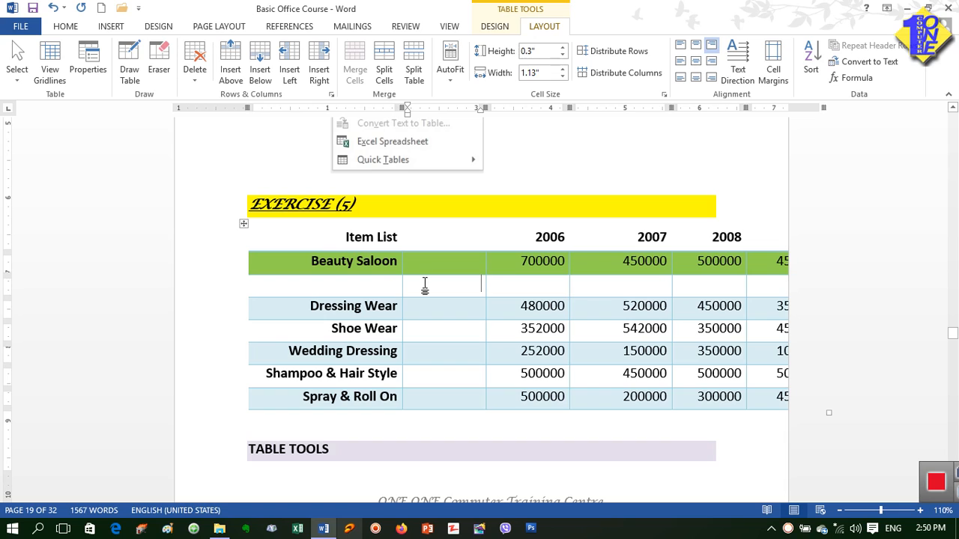
Step: Try deleting the empty cell in the Dressing Wear row with Shift cells left, and undo the deletion
{"action": "left_click", "coordinate": [195, 74]}
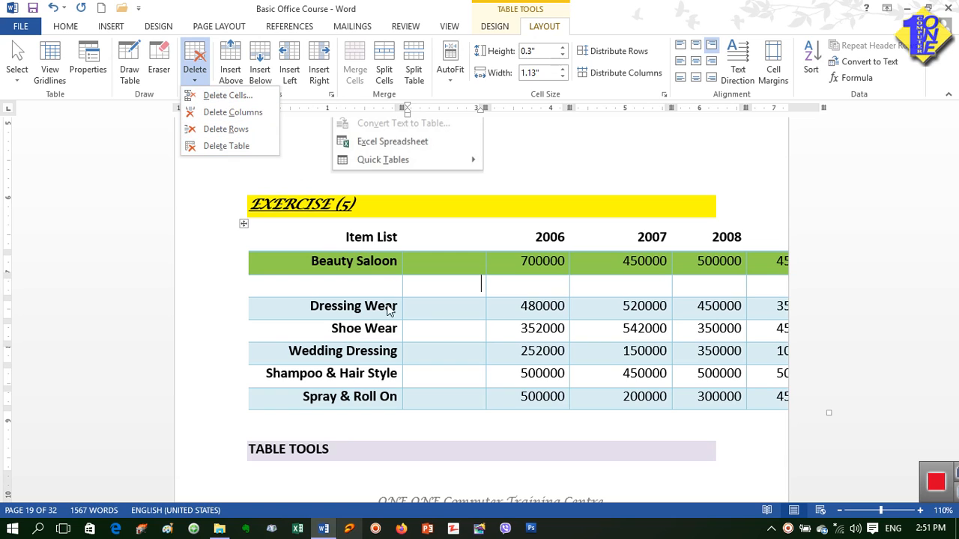
{"action": "left_click", "coordinate": [549, 315]}
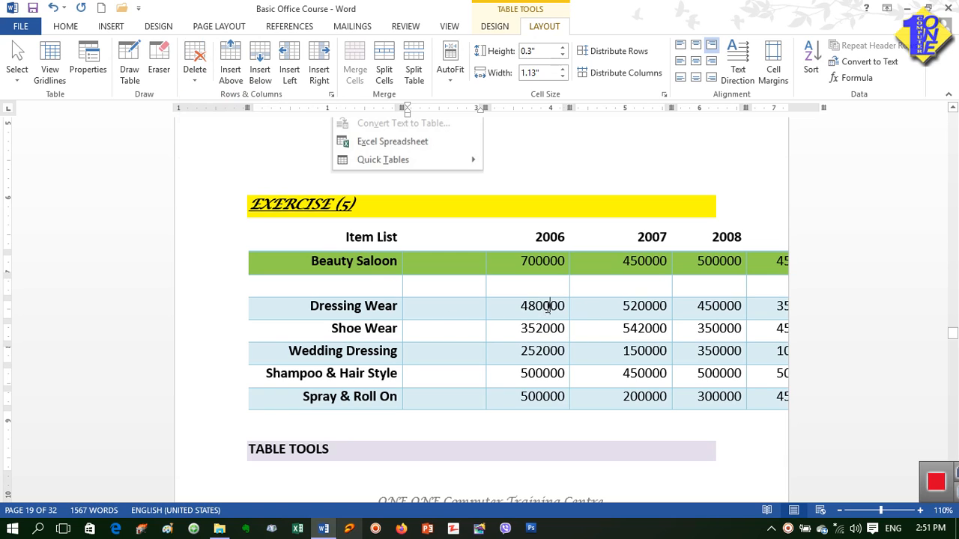
{"action": "left_click", "coordinate": [462, 305]}
{"action": "left_click", "coordinate": [199, 83]}
{"action": "left_click", "coordinate": [217, 93]}
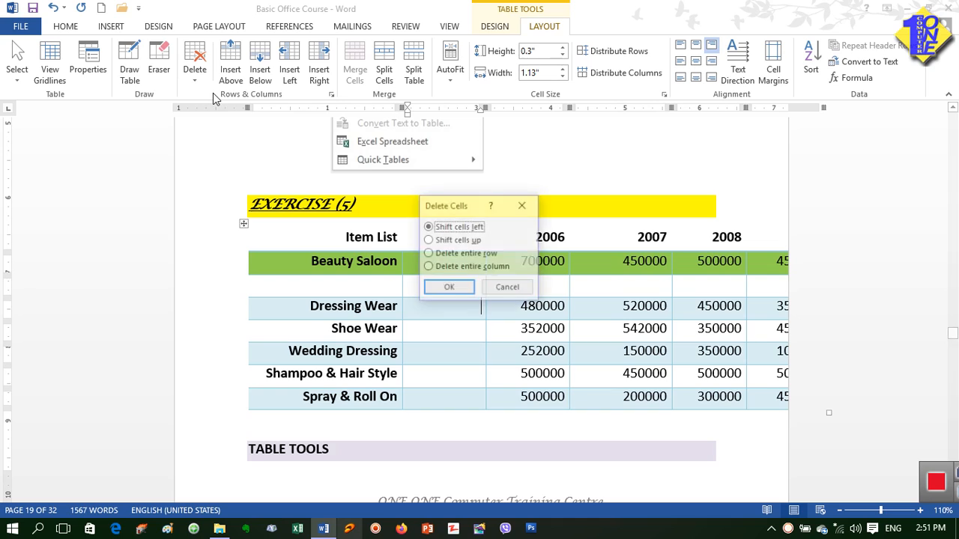
{"action": "left_click_drag", "start_coordinate": [466, 208], "coordinate": [471, 162]}
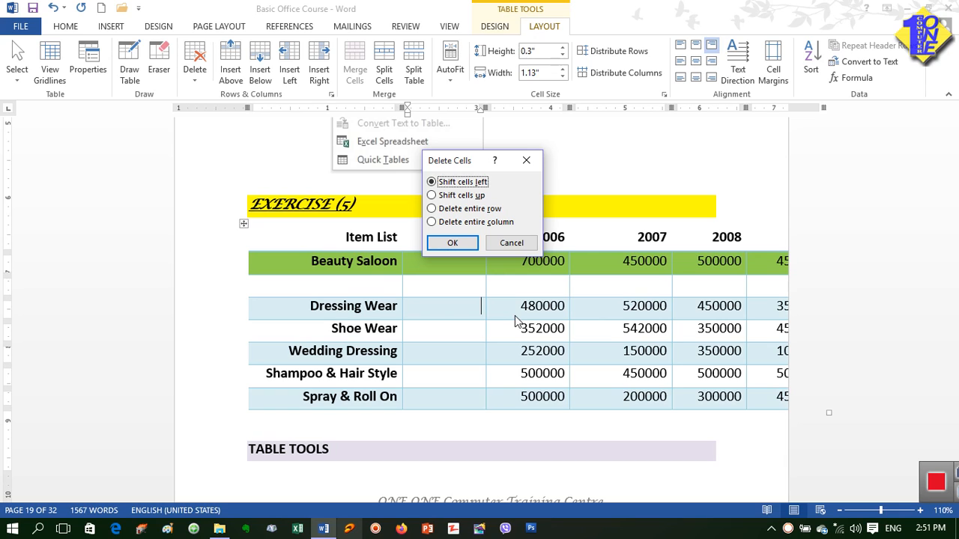
{"action": "left_click", "coordinate": [463, 196]}
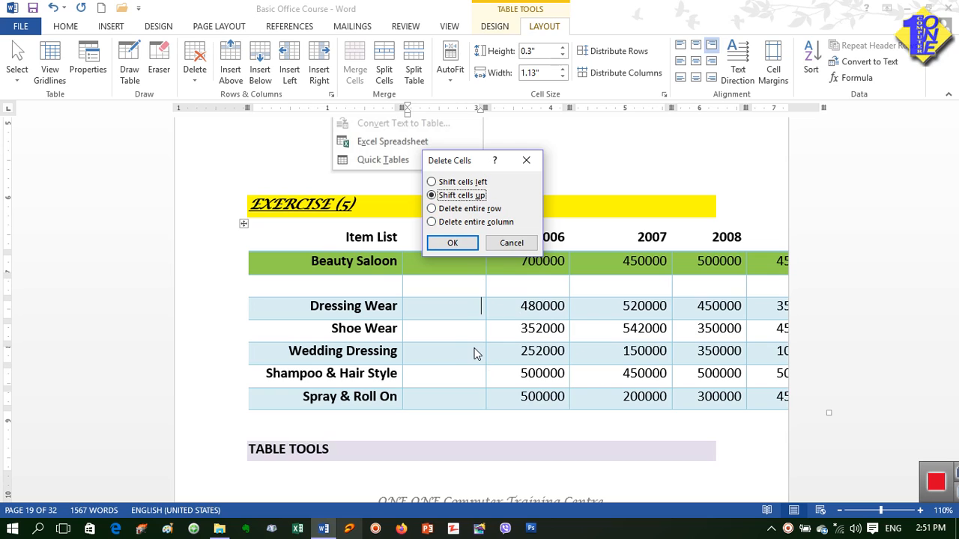
{"action": "left_click", "coordinate": [460, 209]}
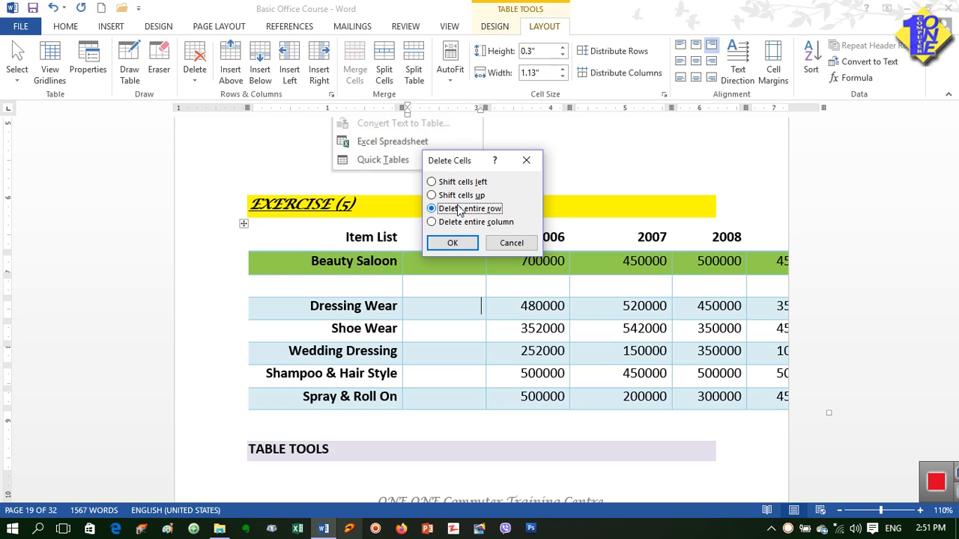
{"action": "left_click", "coordinate": [460, 222]}
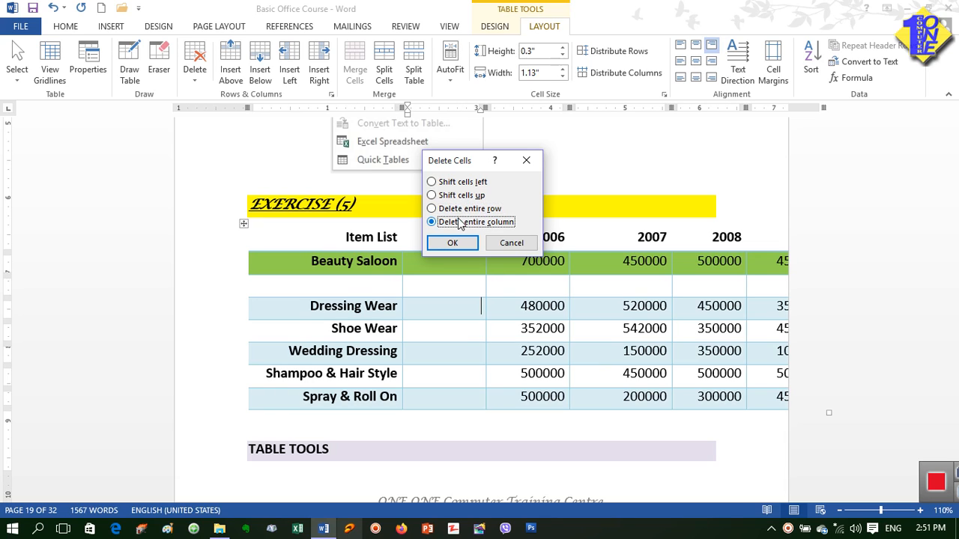
{"action": "left_click", "coordinate": [462, 182]}
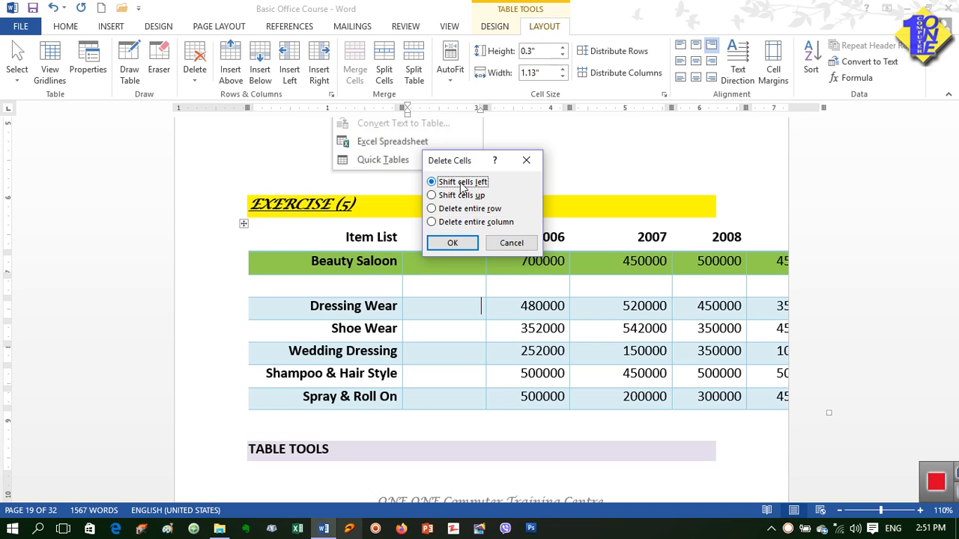
{"action": "left_click", "coordinate": [454, 244]}
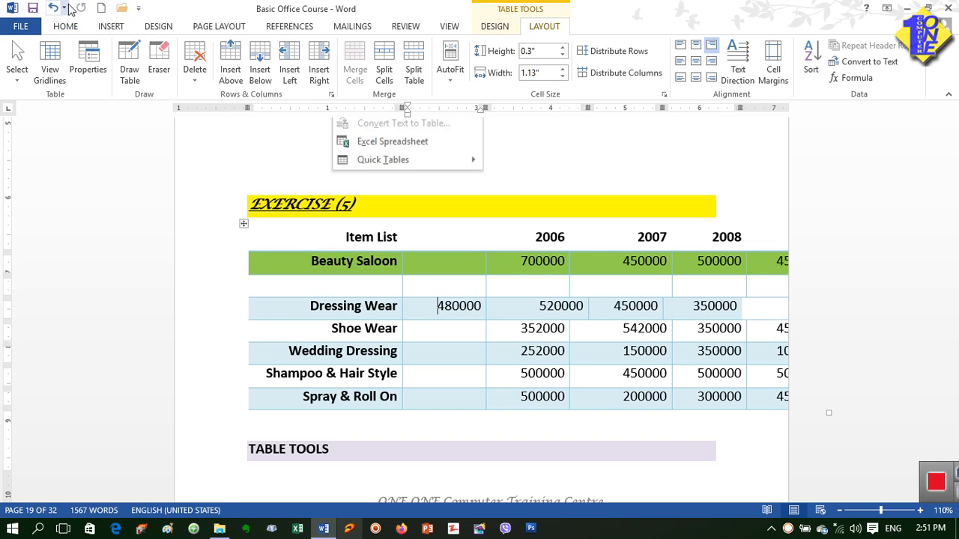
{"action": "left_click", "coordinate": [55, 9]}
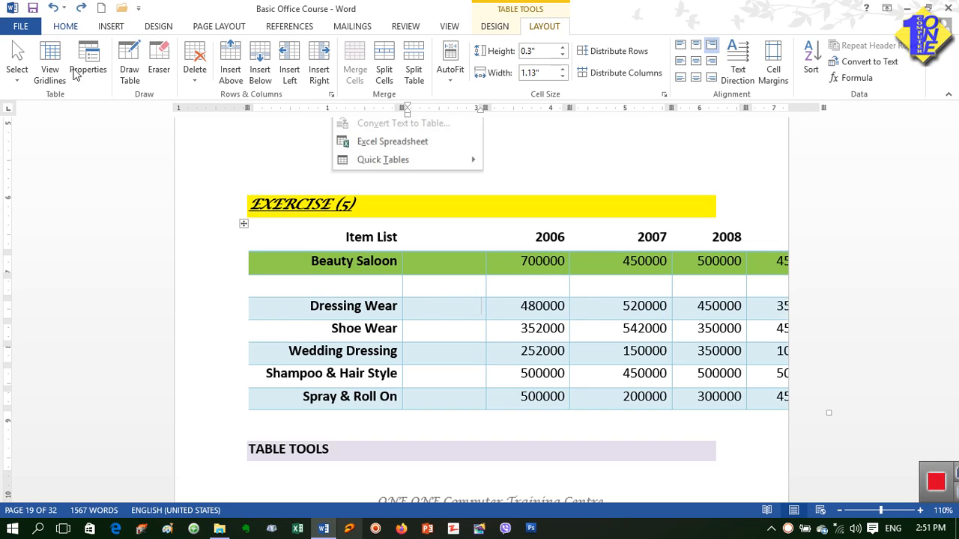
Step: Delete the empty column before 2006 and the empty row above Dressing Wear
{"action": "left_click", "coordinate": [472, 330]}
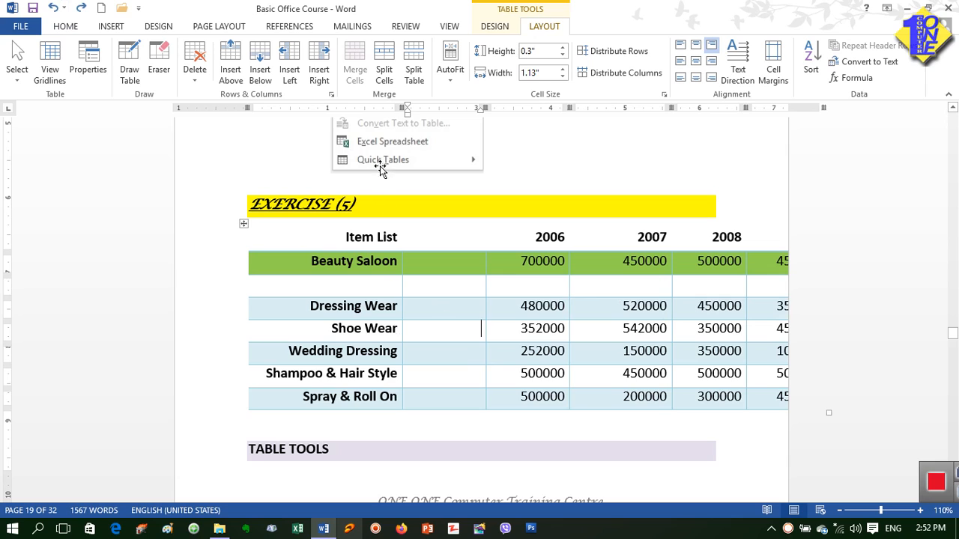
{"action": "left_click", "coordinate": [208, 76]}
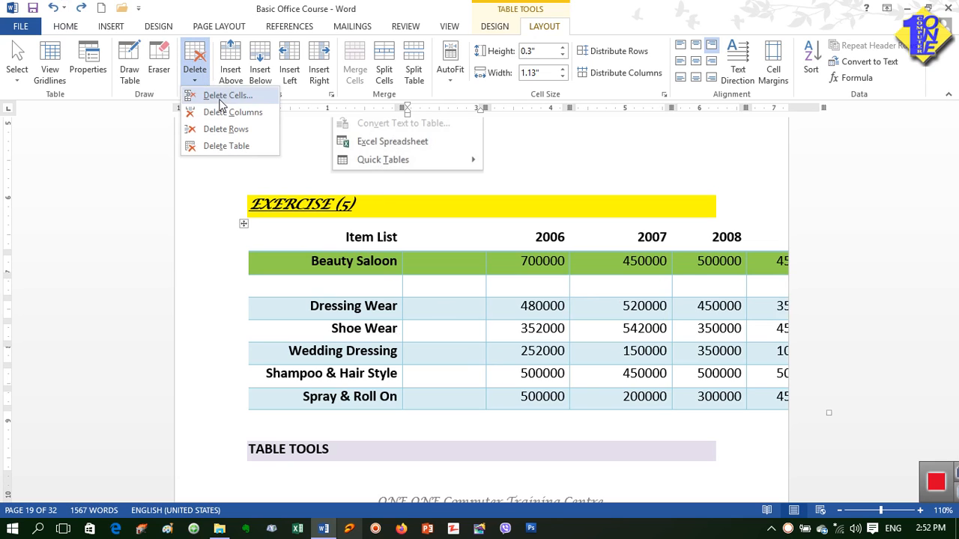
{"action": "left_click", "coordinate": [225, 112]}
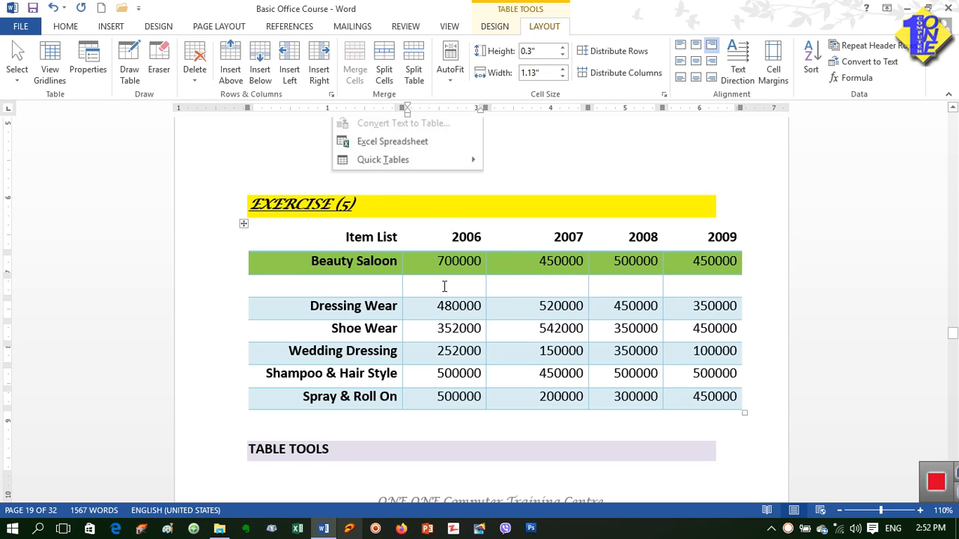
{"action": "left_click", "coordinate": [439, 288]}
{"action": "left_click", "coordinate": [196, 78]}
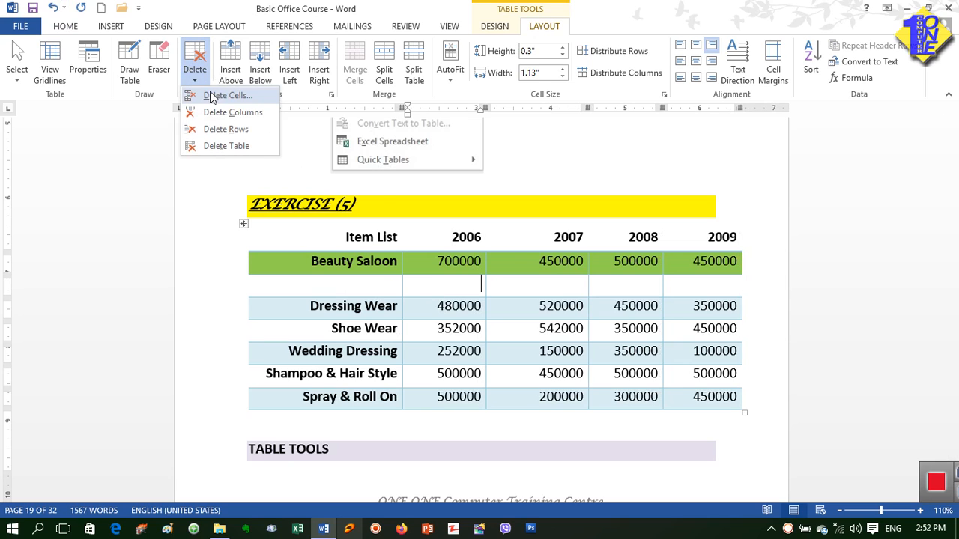
{"action": "left_click", "coordinate": [217, 129]}
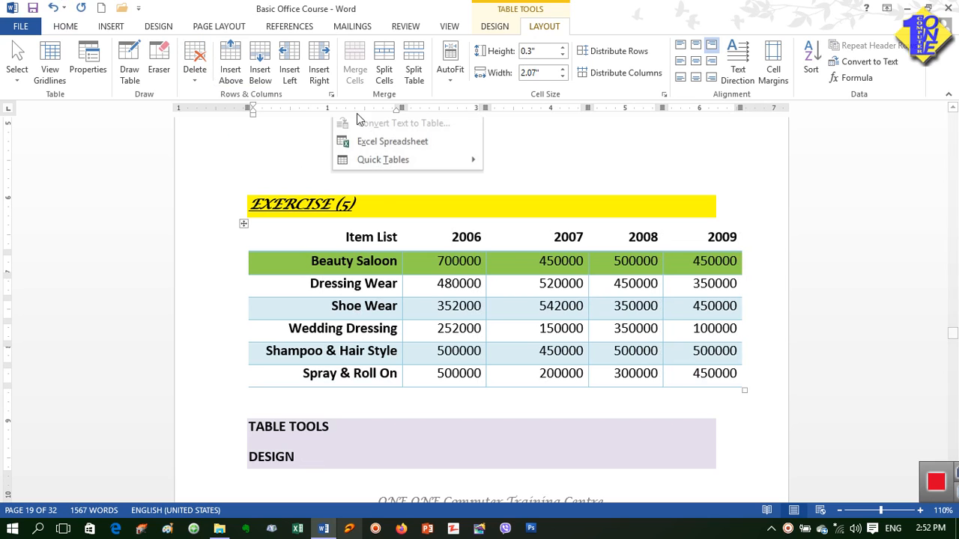
Step: Split the table at the Wedding Dressing row, and rejoin it by removing the blank paragraph between the two parts
{"action": "left_click", "coordinate": [422, 307]}
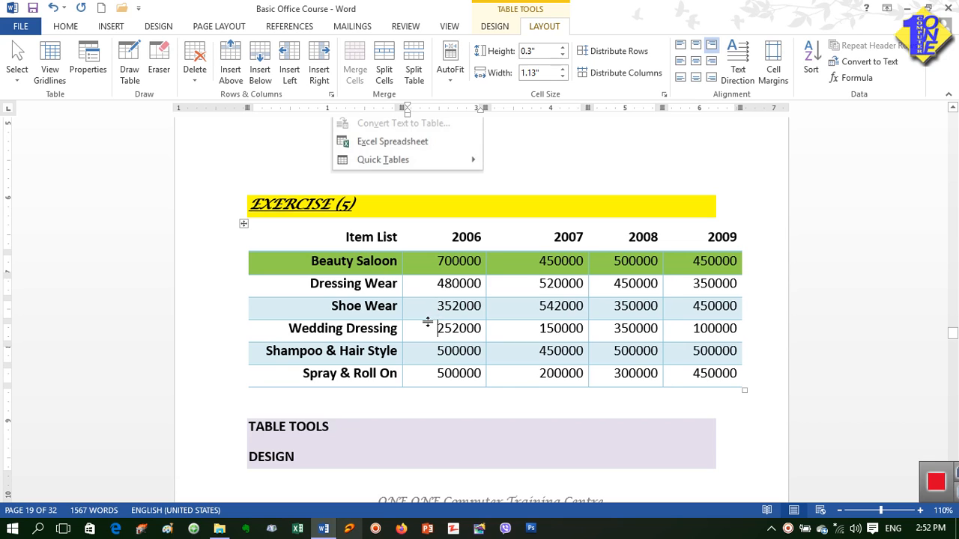
{"action": "left_click", "coordinate": [414, 74]}
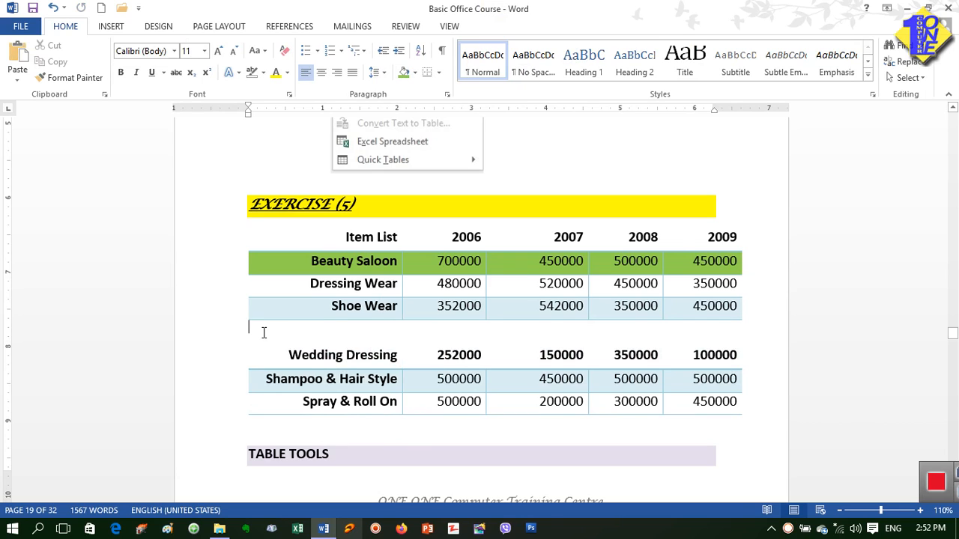
{"action": "key", "text": "Delete"}
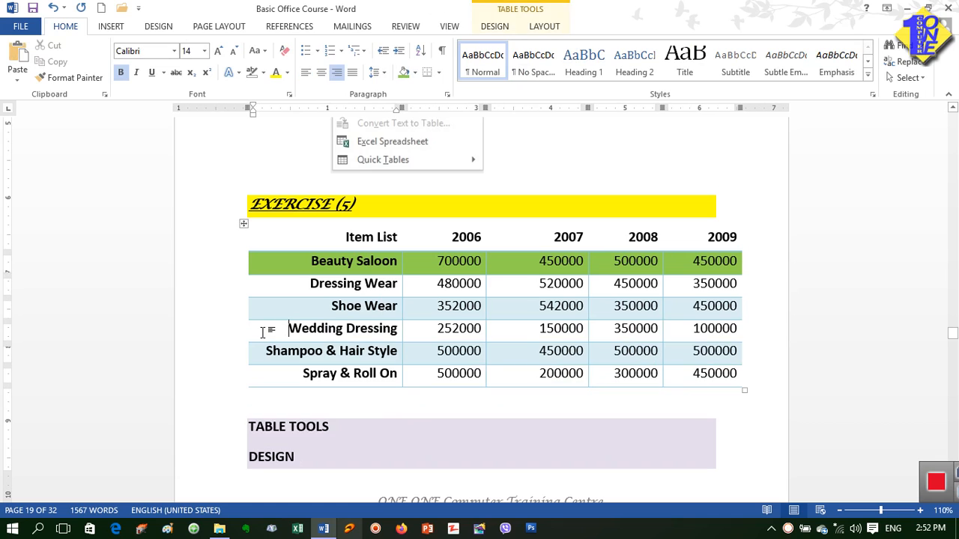
Step: Insert an empty row above the Wedding Dressing row
{"action": "left_click", "coordinate": [424, 332]}
{"action": "left_click", "coordinate": [541, 27]}
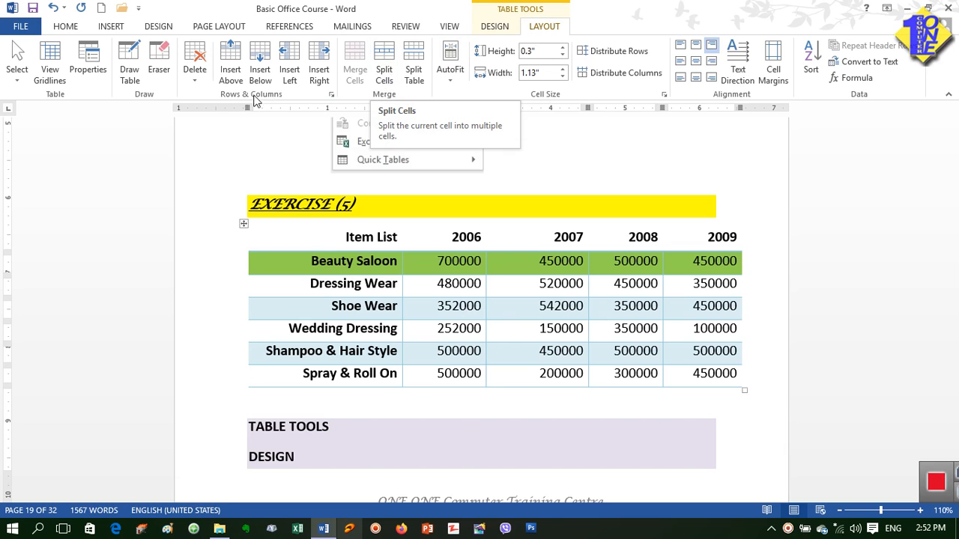
{"action": "left_click", "coordinate": [231, 75]}
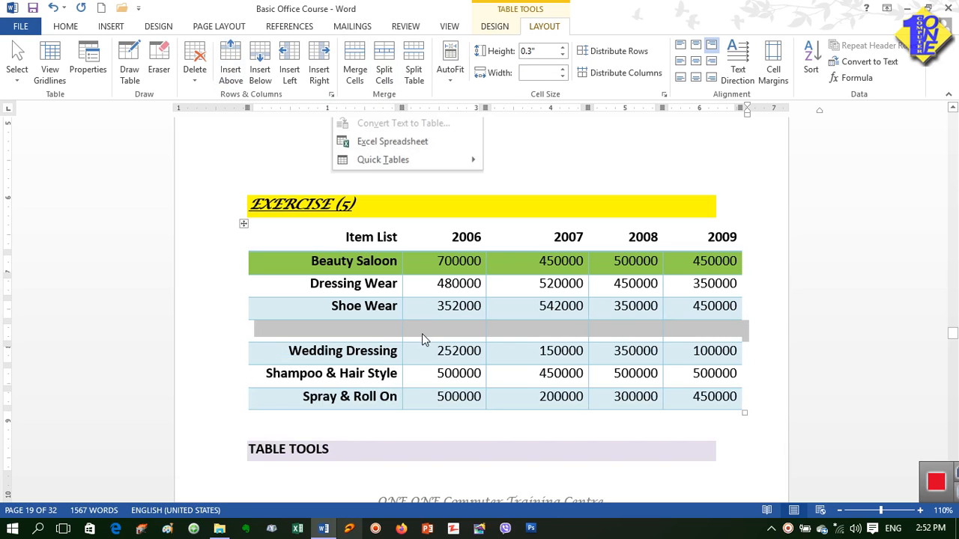
Step: Split the empty cell below Shoe Wear's 2006 value into 2 columns and 2 rows
{"action": "left_click", "coordinate": [422, 333]}
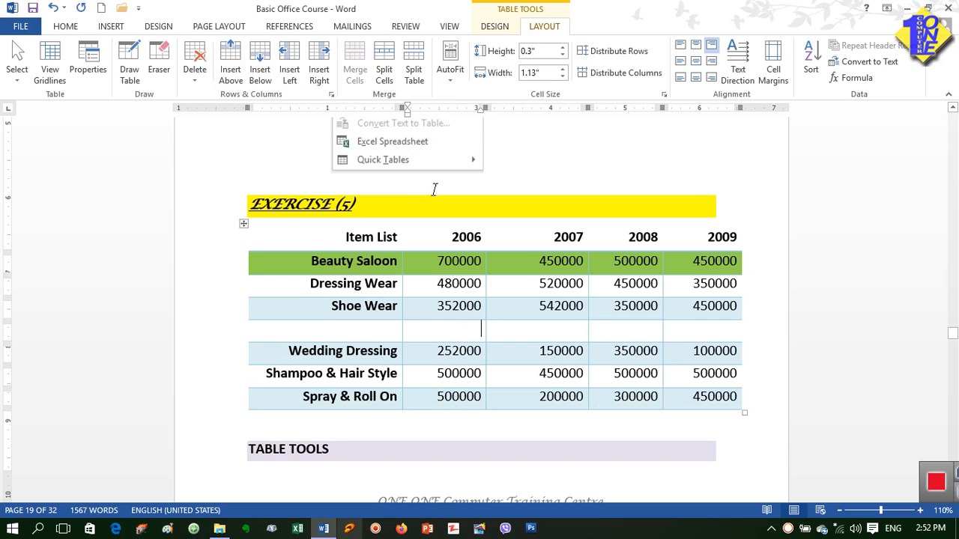
{"action": "left_click", "coordinate": [386, 70]}
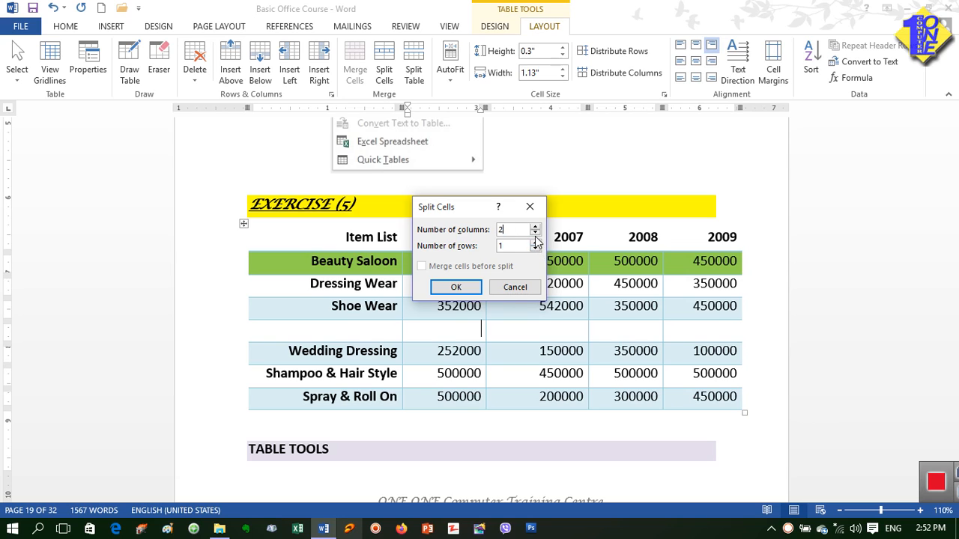
{"action": "left_click", "coordinate": [456, 288]}
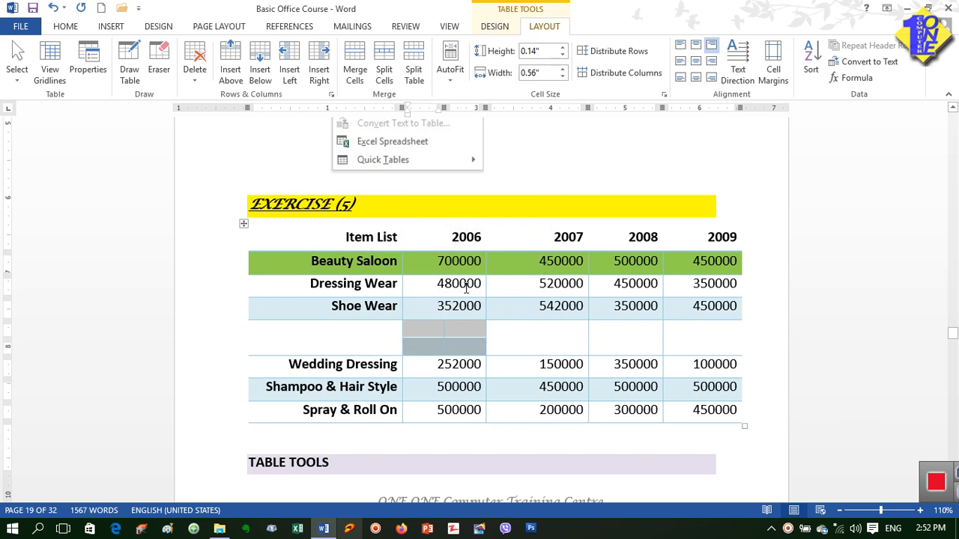
{"action": "left_click", "coordinate": [523, 332]}
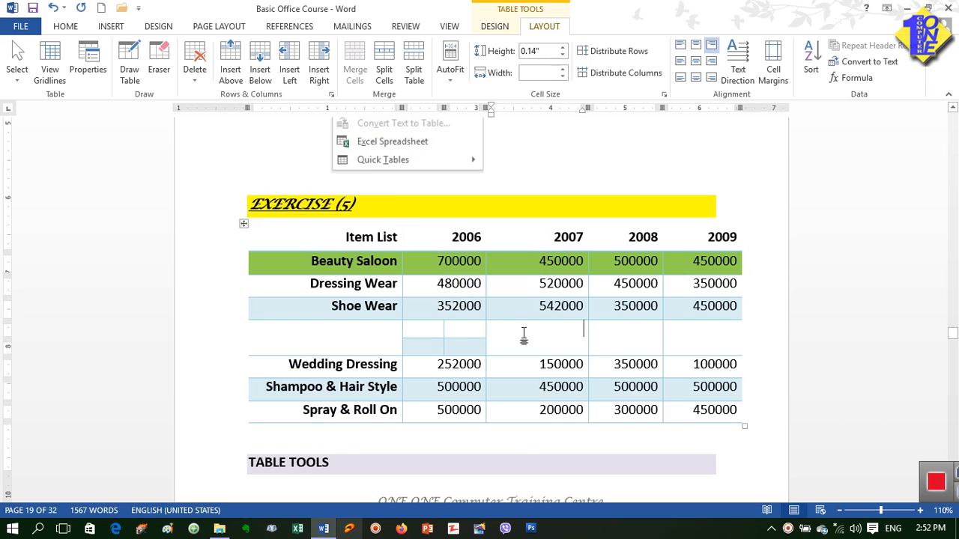
{"action": "left_click", "coordinate": [437, 331]}
{"action": "left_click", "coordinate": [458, 345]}
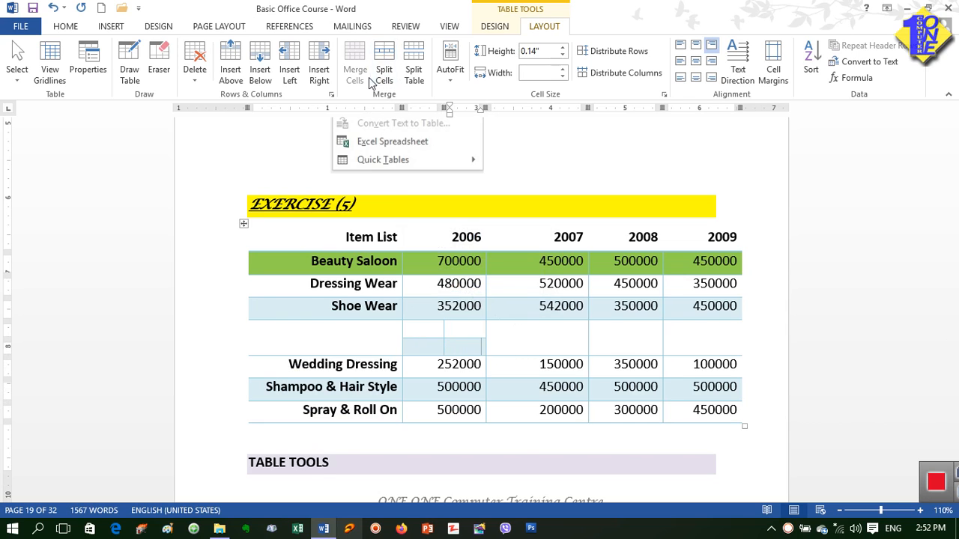
Step: Merge the empty row's three cells under 2007, 2008 and 2009 into one cell
{"action": "left_click", "coordinate": [535, 340]}
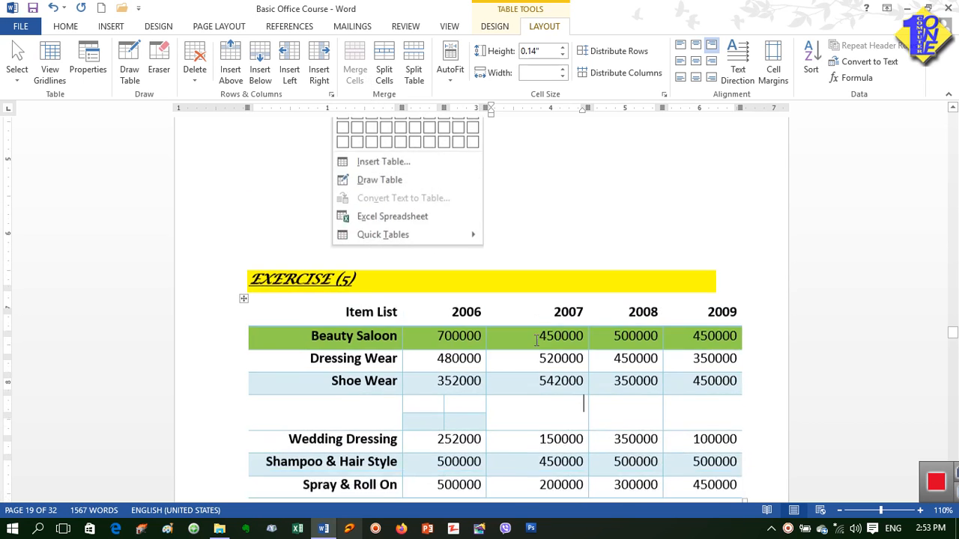
{"action": "left_click_drag", "start_coordinate": [573, 337], "coordinate": [682, 341]}
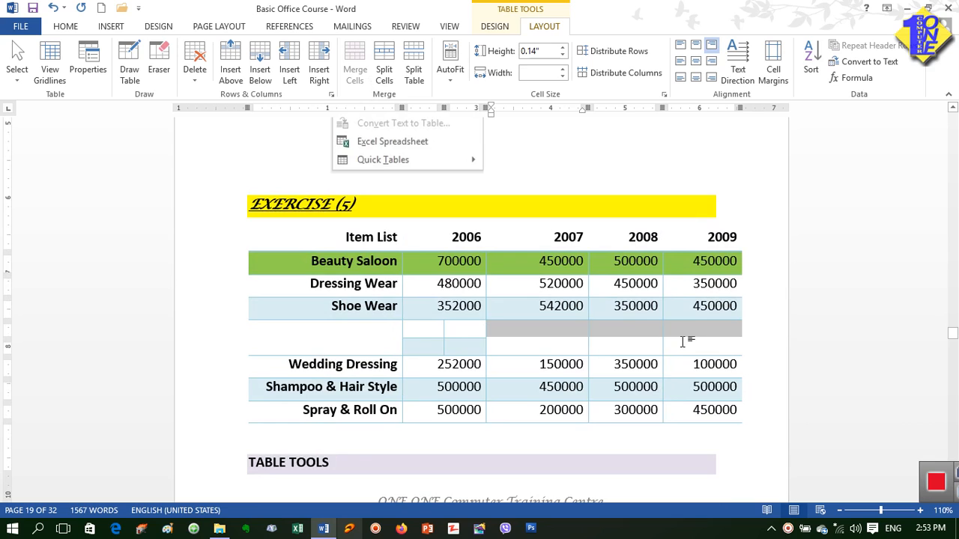
{"action": "left_click", "coordinate": [579, 338]}
{"action": "left_click_drag", "start_coordinate": [577, 337], "coordinate": [704, 342]}
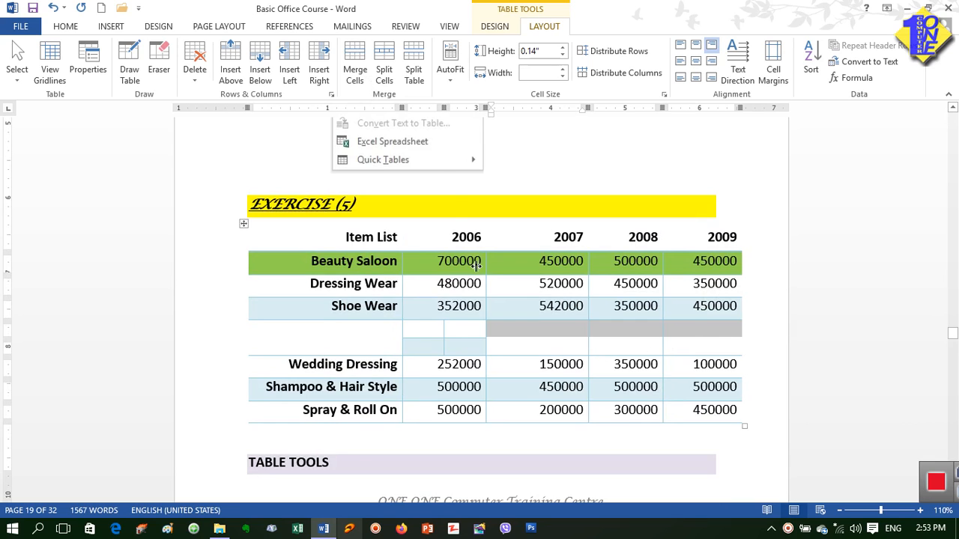
{"action": "left_click", "coordinate": [354, 57]}
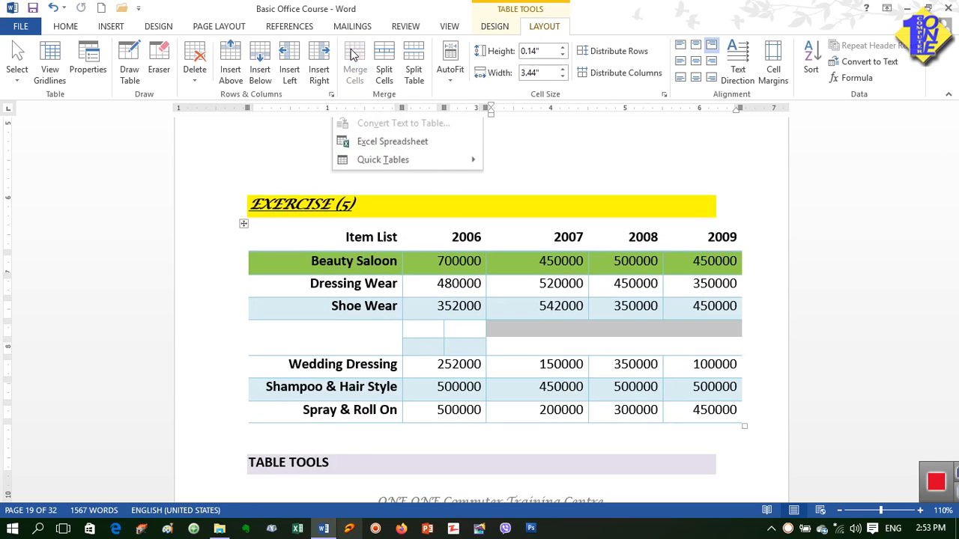
Step: Enter "hjvjvhj" in the merged cell and try the middle-row alignments on it, finishing with Align Center
{"action": "left_click", "coordinate": [577, 335]}
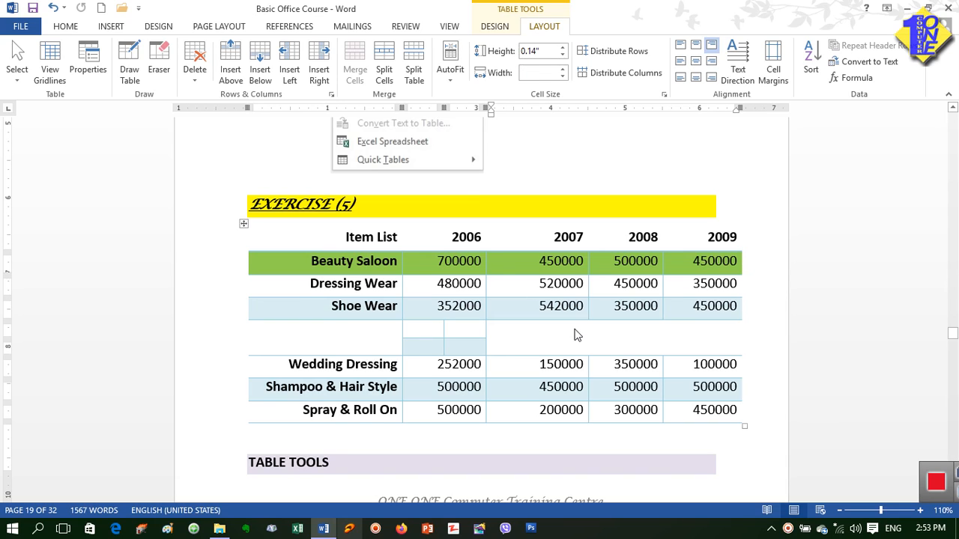
{"action": "type", "text": "hjvjvhj"}
{"action": "left_click", "coordinate": [646, 341]}
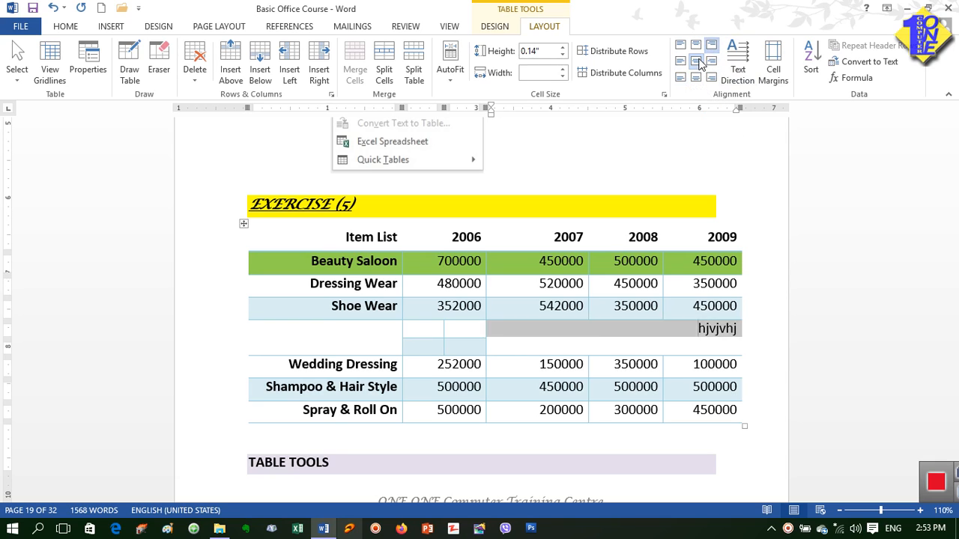
{"action": "left_click", "coordinate": [698, 61]}
{"action": "left_click", "coordinate": [681, 63]}
{"action": "left_click", "coordinate": [711, 62]}
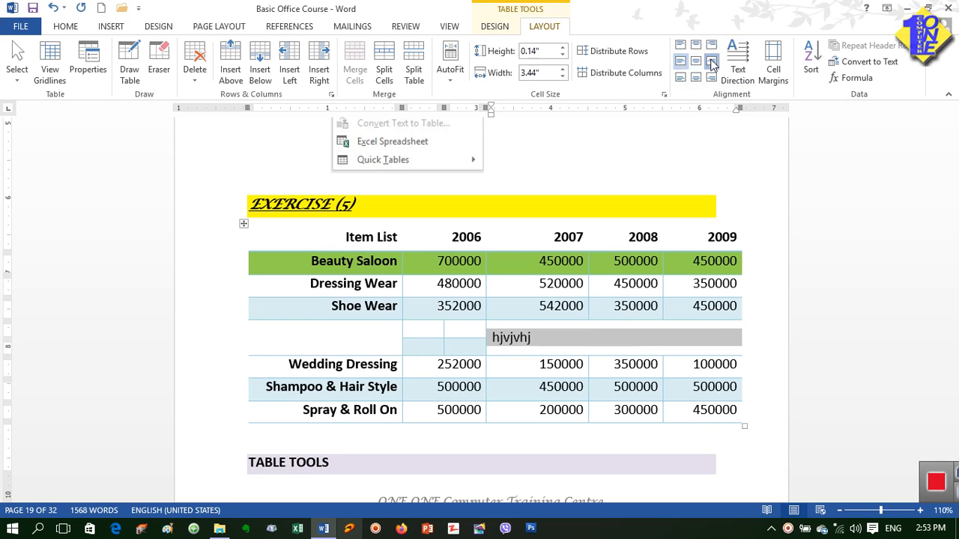
{"action": "left_click", "coordinate": [697, 63]}
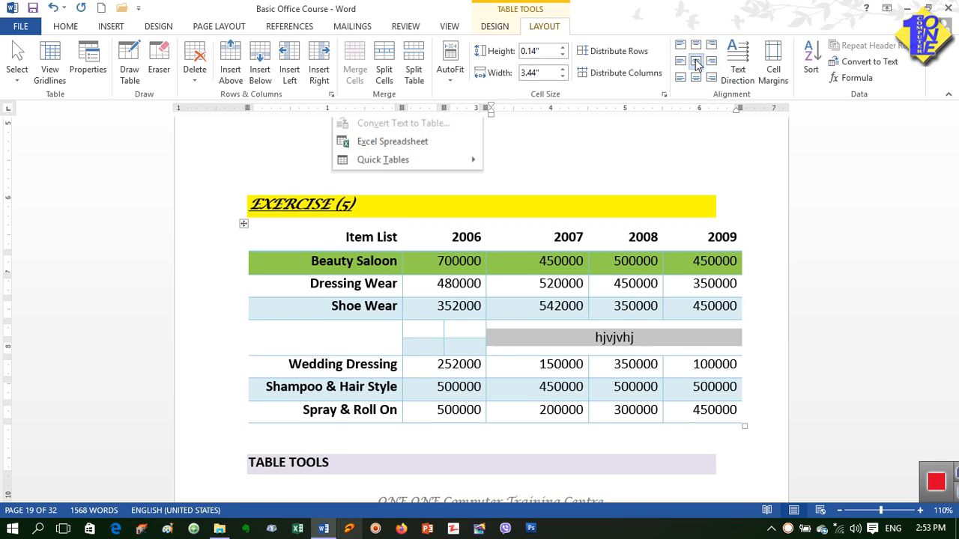
Step: Cycle the merged cell's text direction through both vertical orientations and back to horizontal
{"action": "left_click", "coordinate": [738, 72]}
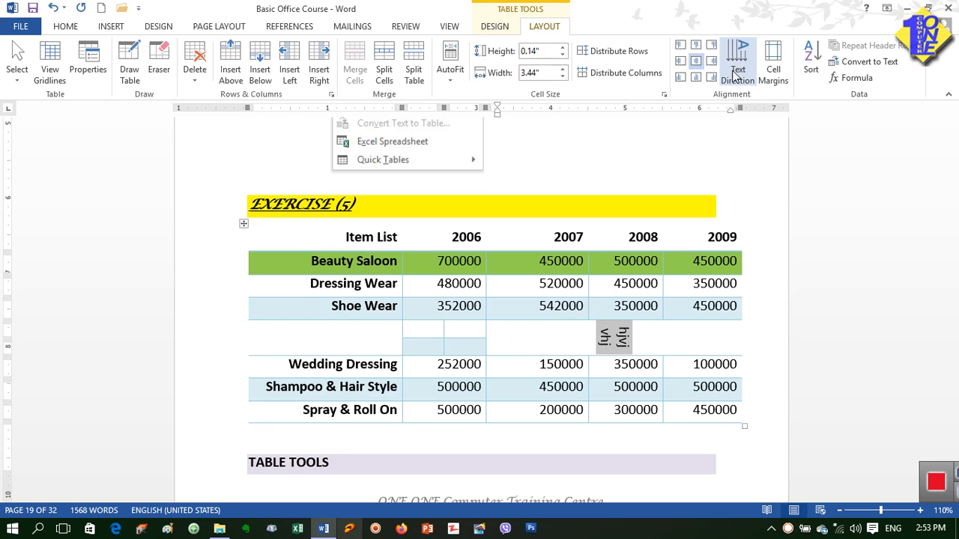
{"action": "left_click", "coordinate": [737, 74]}
{"action": "left_click", "coordinate": [737, 74]}
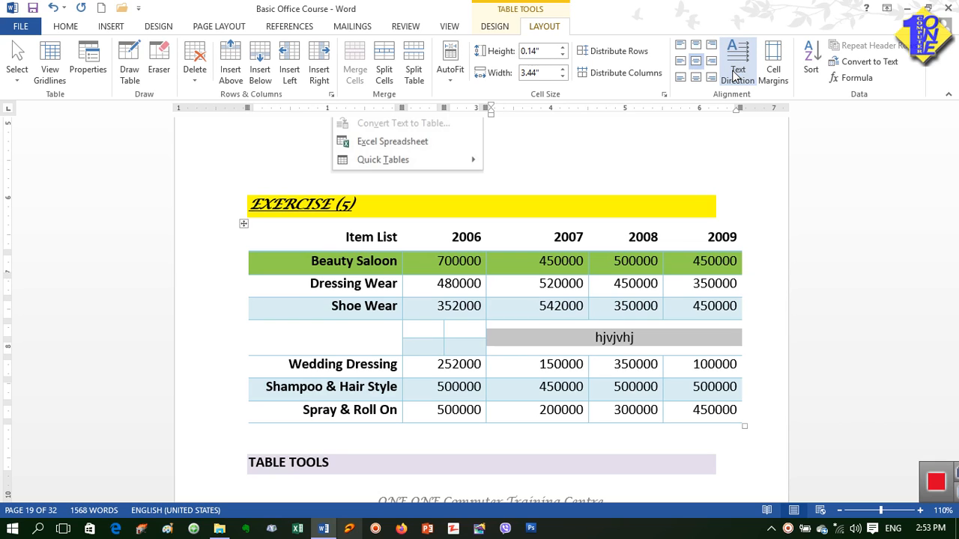
Step: Undo the recent table edits back to before the Beauty Saloon row's green shading
{"action": "left_click", "coordinate": [52, 9]}
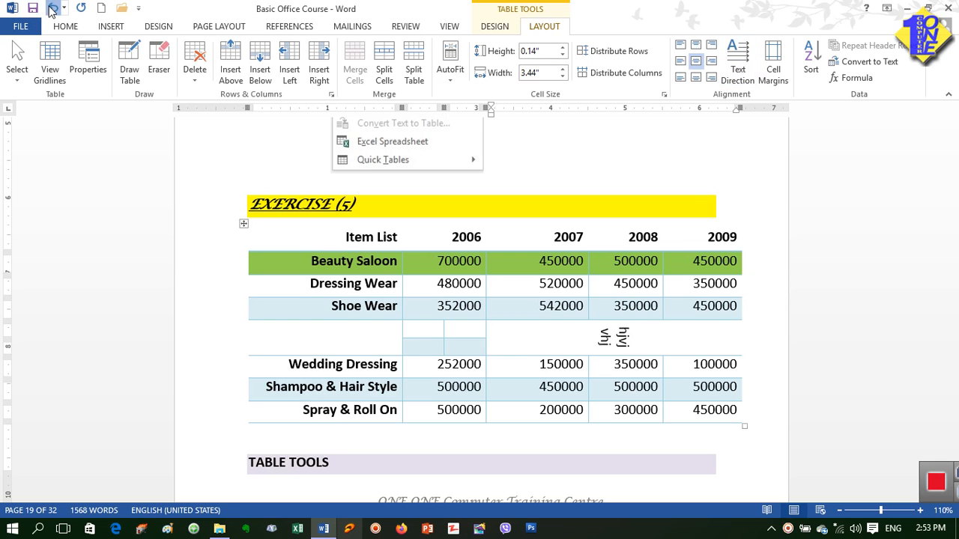
{"action": "left_click", "coordinate": [53, 9]}
{"action": "left_click", "coordinate": [52, 9]}
{"action": "left_click", "coordinate": [52, 9]}
{"action": "left_click", "coordinate": [52, 9]}
{"action": "left_click", "coordinate": [52, 9]}
{"action": "left_click", "coordinate": [52, 9]}
{"action": "left_click", "coordinate": [53, 9]}
{"action": "left_click", "coordinate": [53, 9]}
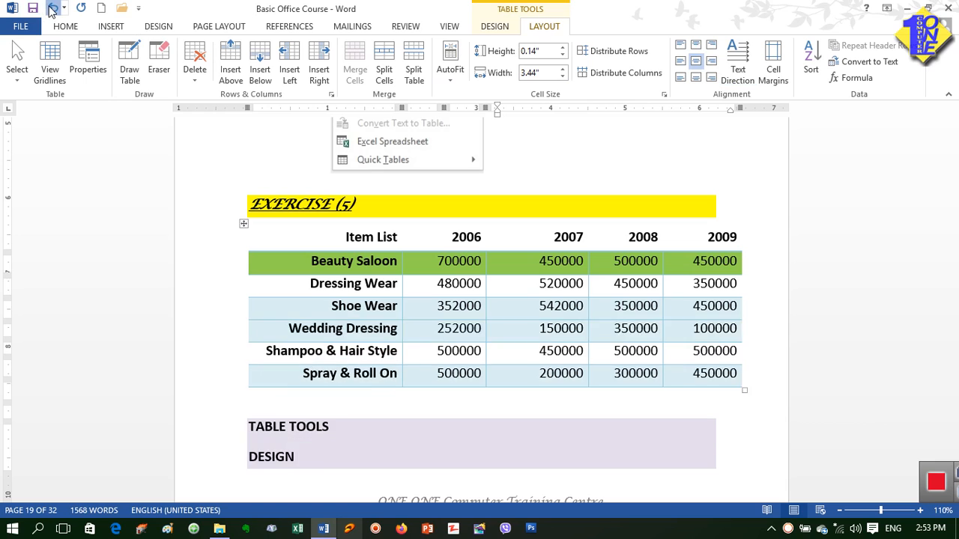
{"action": "left_click", "coordinate": [53, 9]}
{"action": "left_click", "coordinate": [52, 9]}
{"action": "left_click", "coordinate": [52, 9]}
{"action": "left_click", "coordinate": [52, 9]}
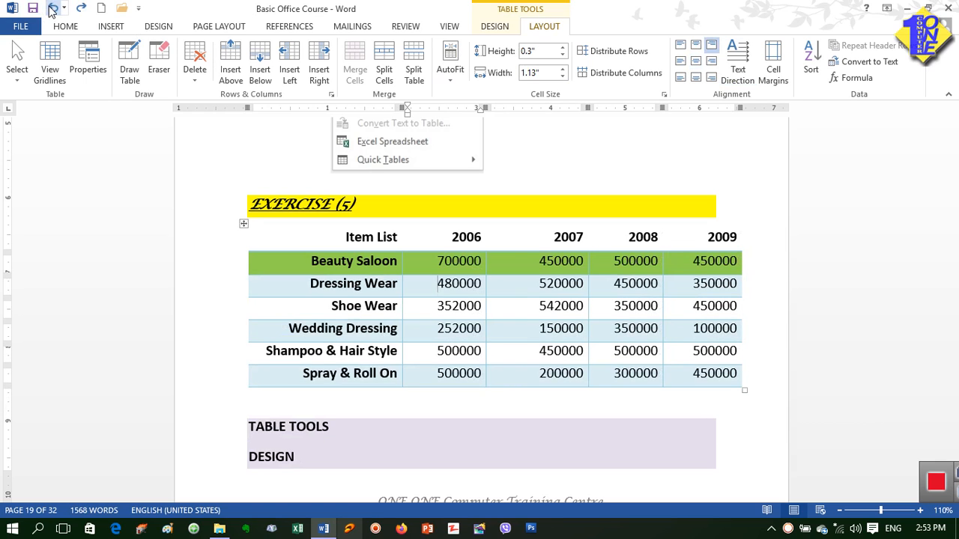
{"action": "left_click", "coordinate": [52, 9]}
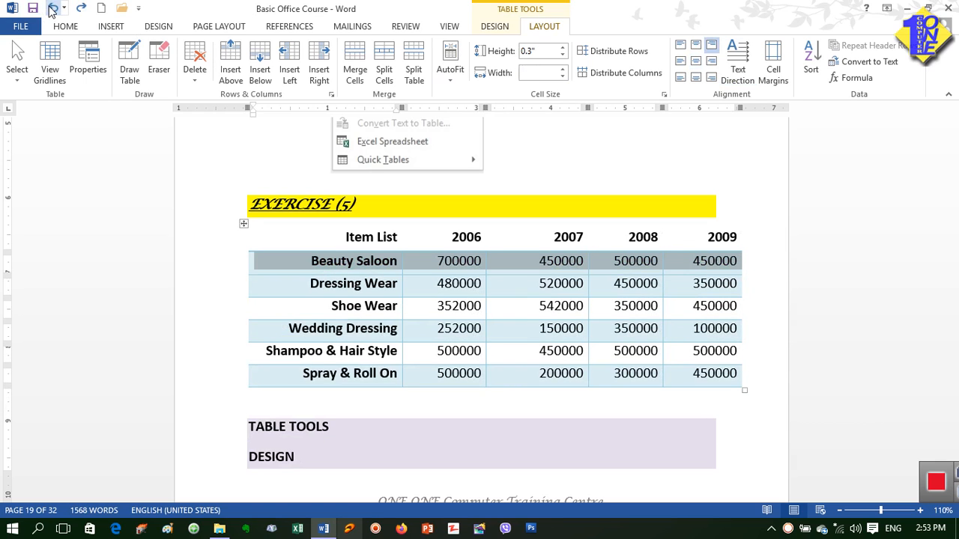
{"action": "left_click", "coordinate": [437, 302]}
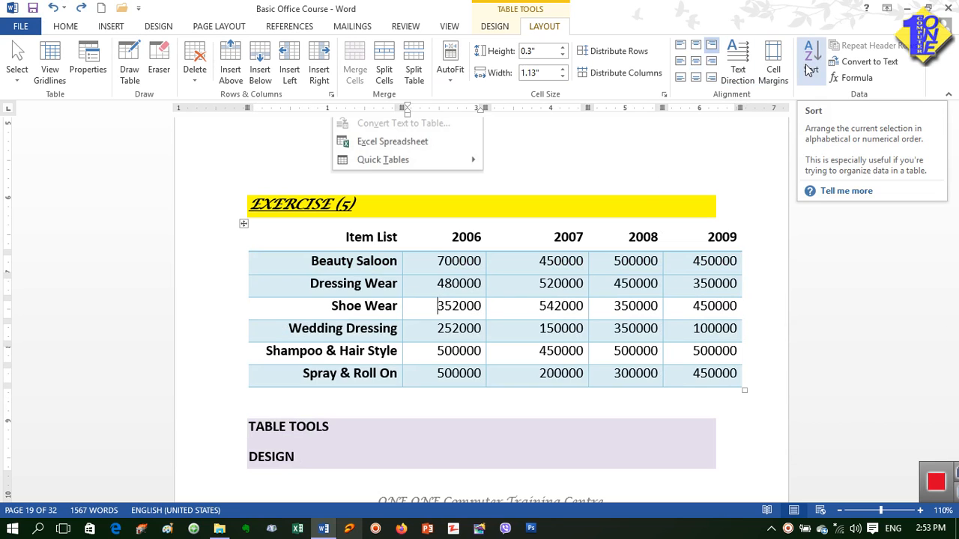
Step: Open the sort settings for the Exercise (5) table, specifying that the list has a header row, and check the available sort columns
{"action": "left_click", "coordinate": [531, 263]}
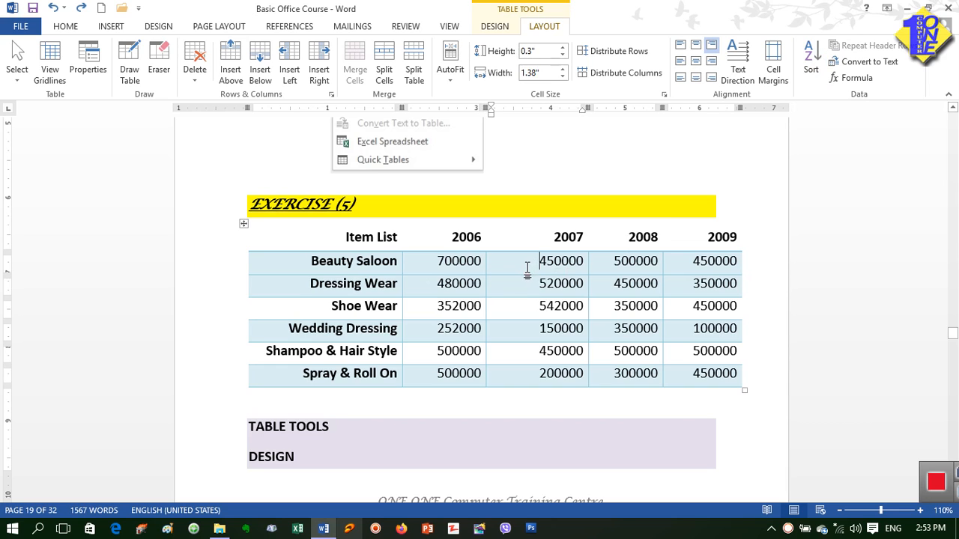
{"action": "left_click", "coordinate": [812, 69]}
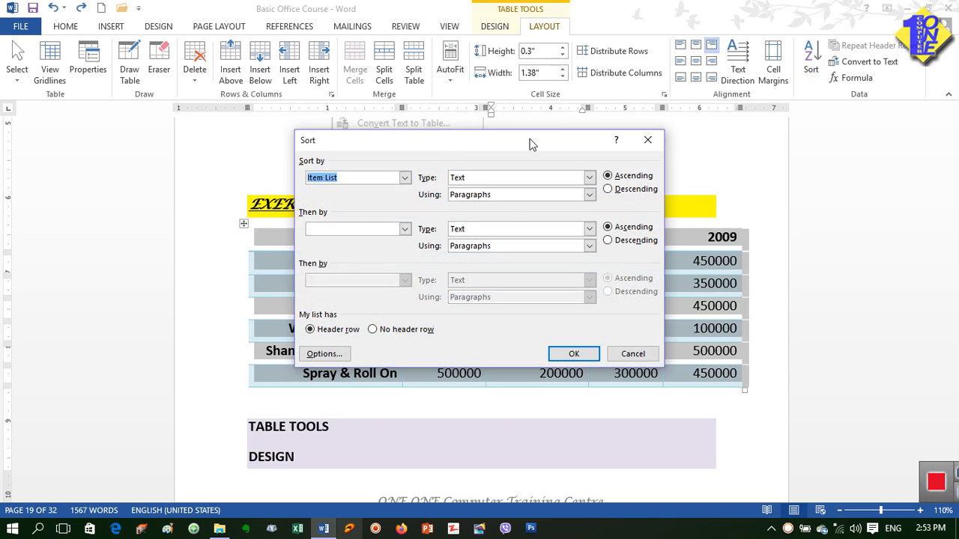
{"action": "left_click_drag", "start_coordinate": [531, 143], "coordinate": [778, 90]}
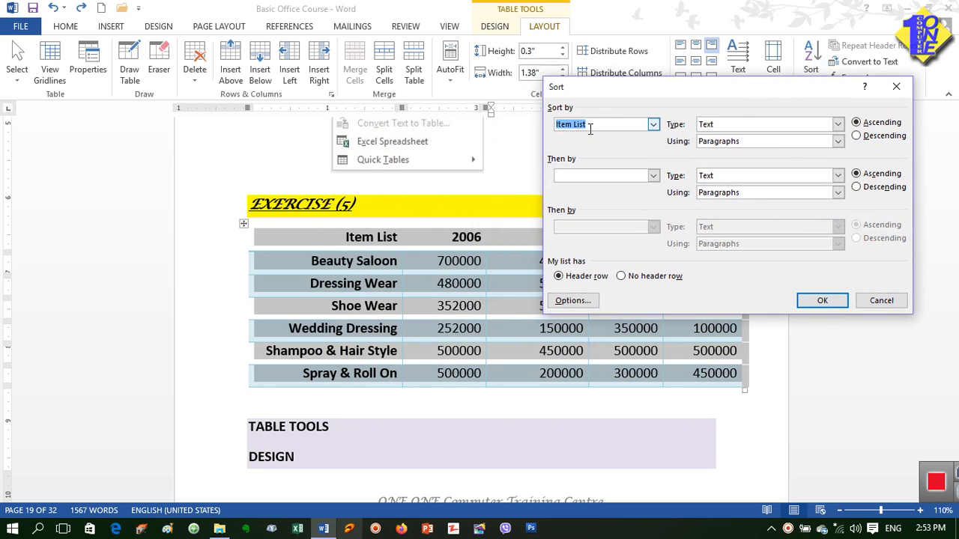
{"action": "left_click_drag", "start_coordinate": [635, 92], "coordinate": [616, 88]}
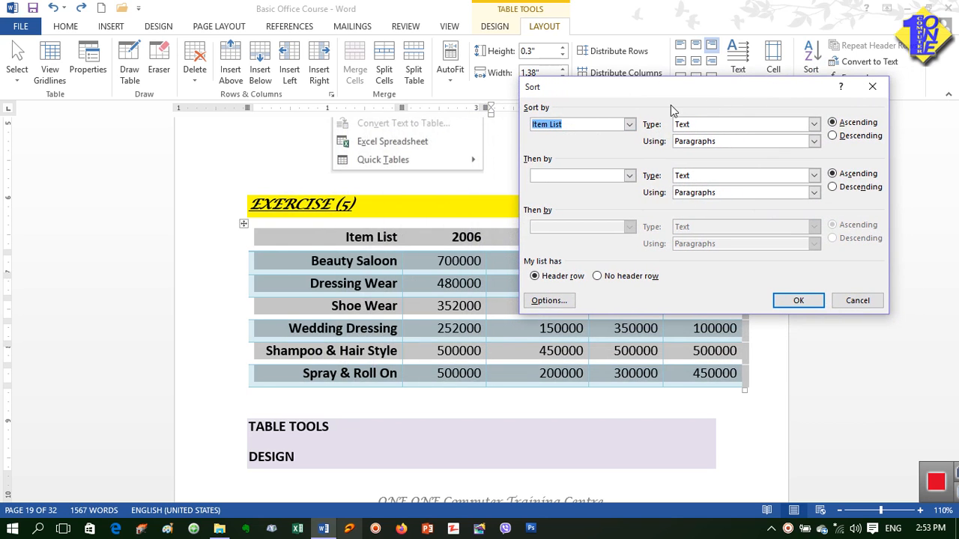
{"action": "left_click", "coordinate": [543, 278]}
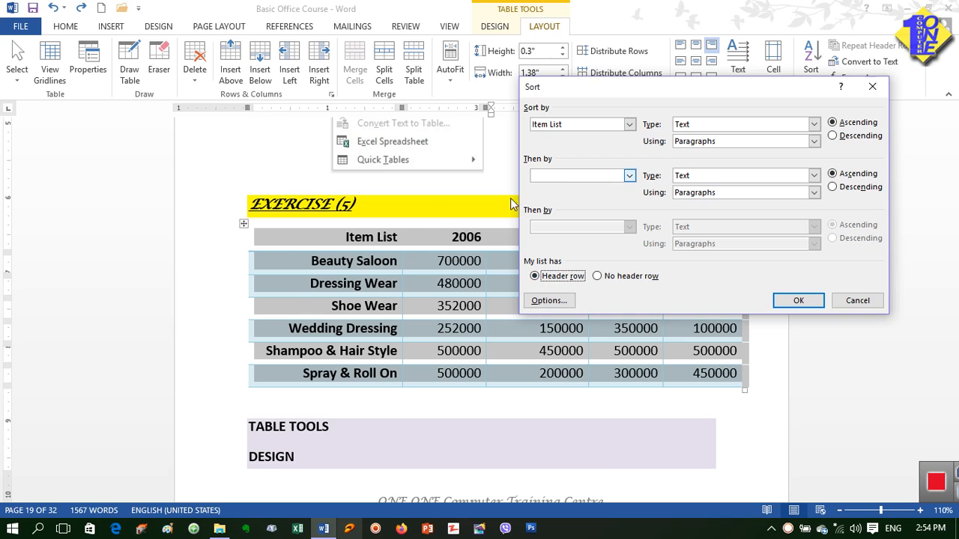
{"action": "left_click", "coordinate": [630, 124]}
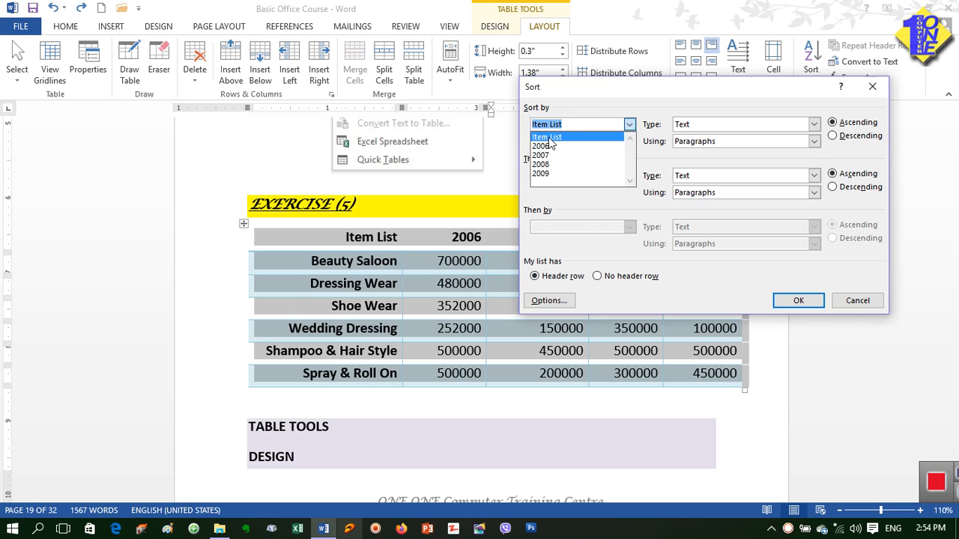
{"action": "left_click", "coordinate": [596, 87]}
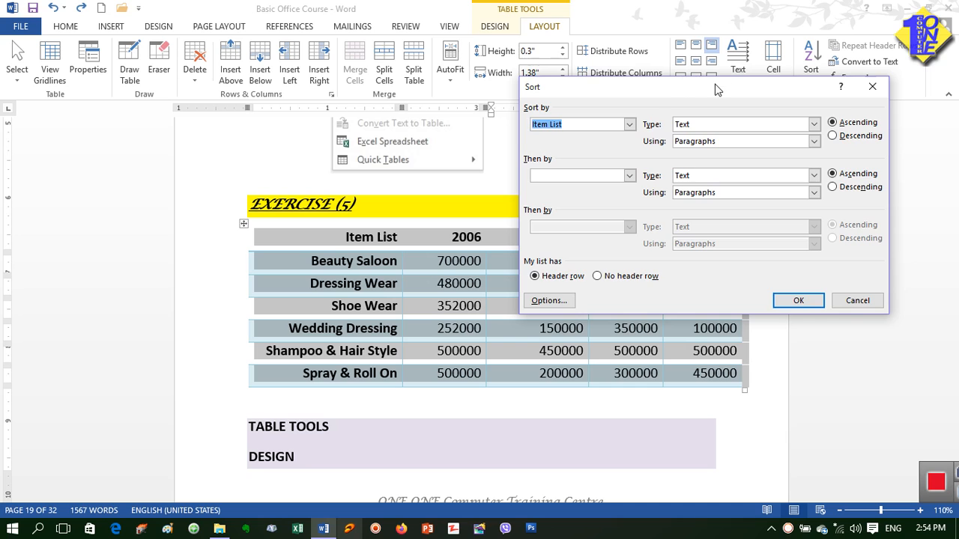
{"action": "mouse_move", "coordinate": [683, 87]}
{"action": "left_mouse_down"}
{"action": "mouse_move", "coordinate": [704, 337]}
{"action": "mouse_move", "coordinate": [779, 339]}
{"action": "mouse_move", "coordinate": [802, 279]}
{"action": "mouse_move", "coordinate": [708, 154]}
{"action": "mouse_move", "coordinate": [697, 88]}
{"action": "left_mouse_up"}
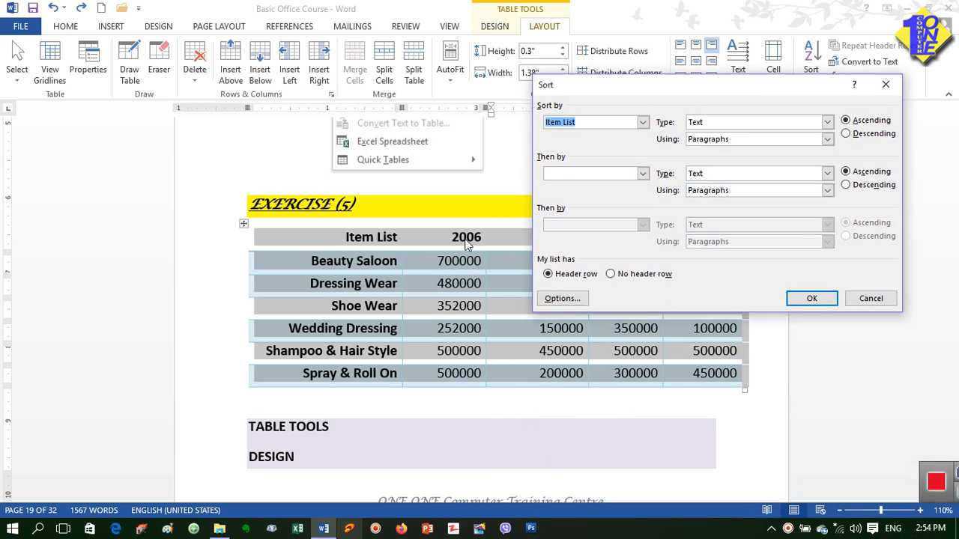
Step: Sort the table by the 2006 column as numbers in descending order
{"action": "left_click", "coordinate": [642, 122]}
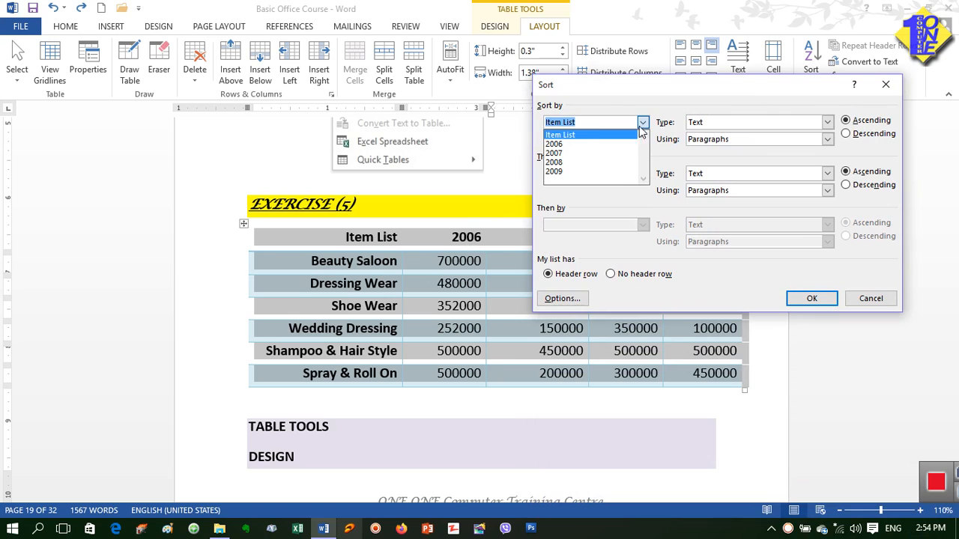
{"action": "left_click", "coordinate": [579, 144]}
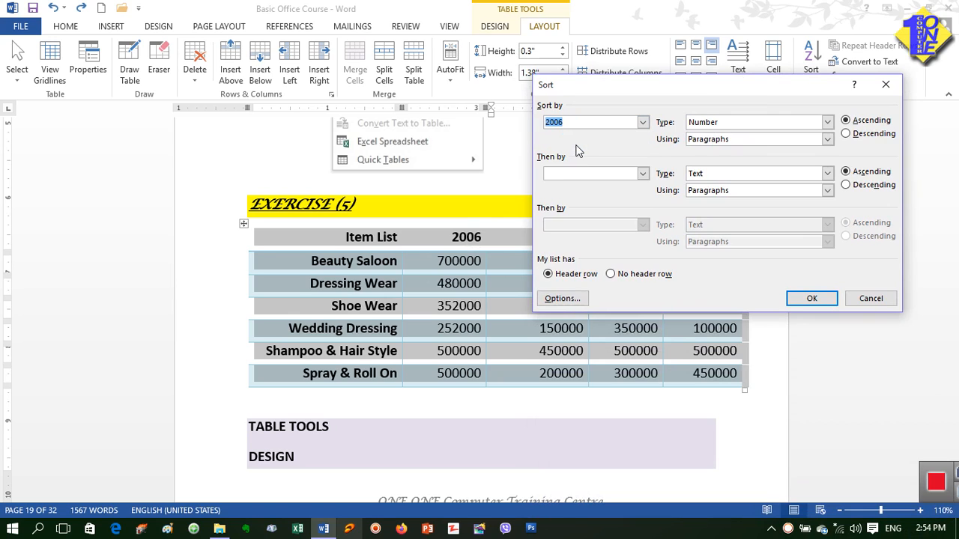
{"action": "left_click", "coordinate": [863, 135]}
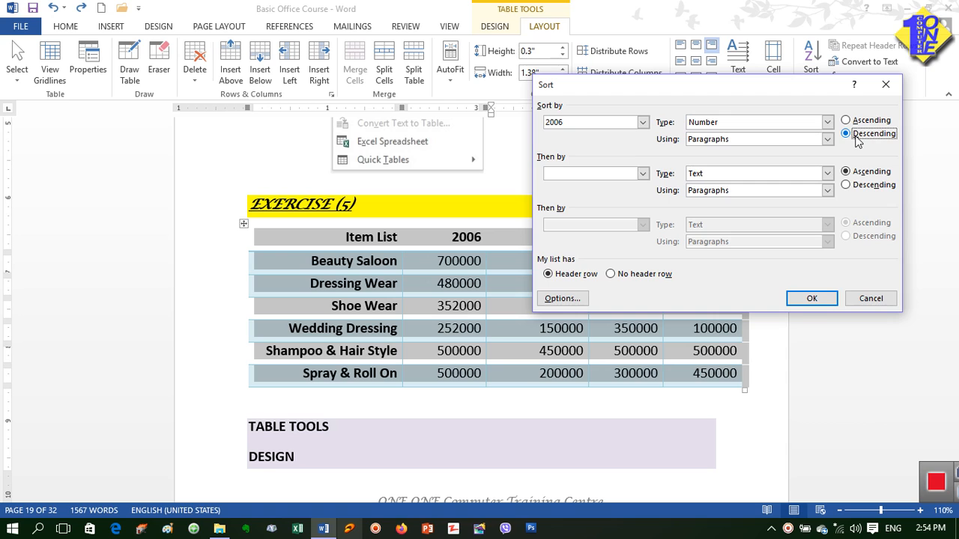
{"action": "left_click", "coordinate": [807, 297]}
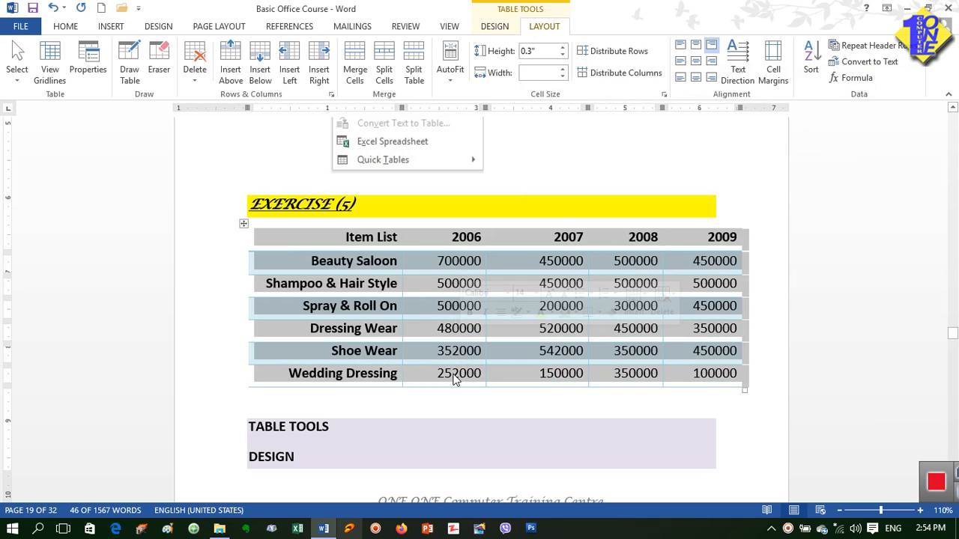
{"action": "left_click", "coordinate": [458, 307]}
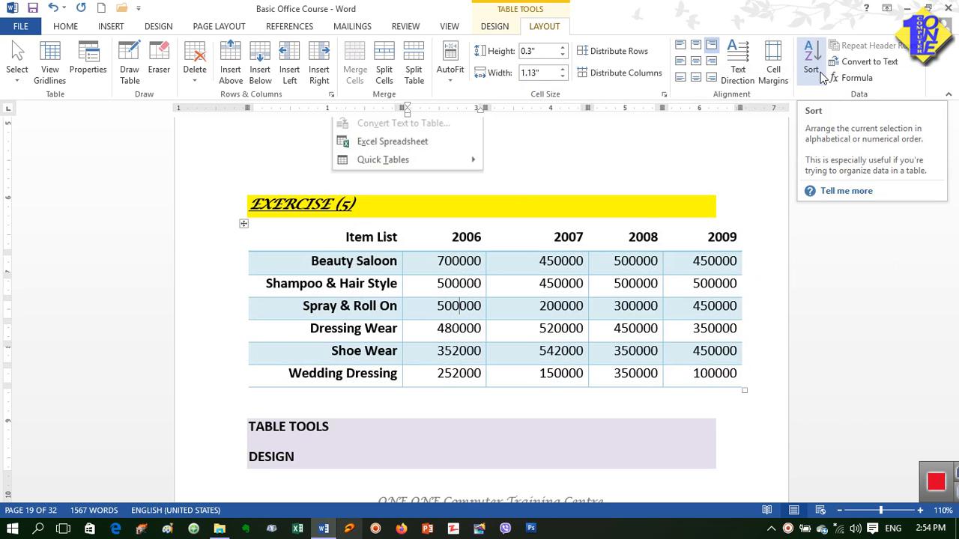
{"action": "scroll", "coordinate": [574, 315], "scroll_direction": "down", "scroll_amount": 3}
{"action": "scroll", "coordinate": [574, 314], "scroll_direction": "up", "scroll_amount": 3}
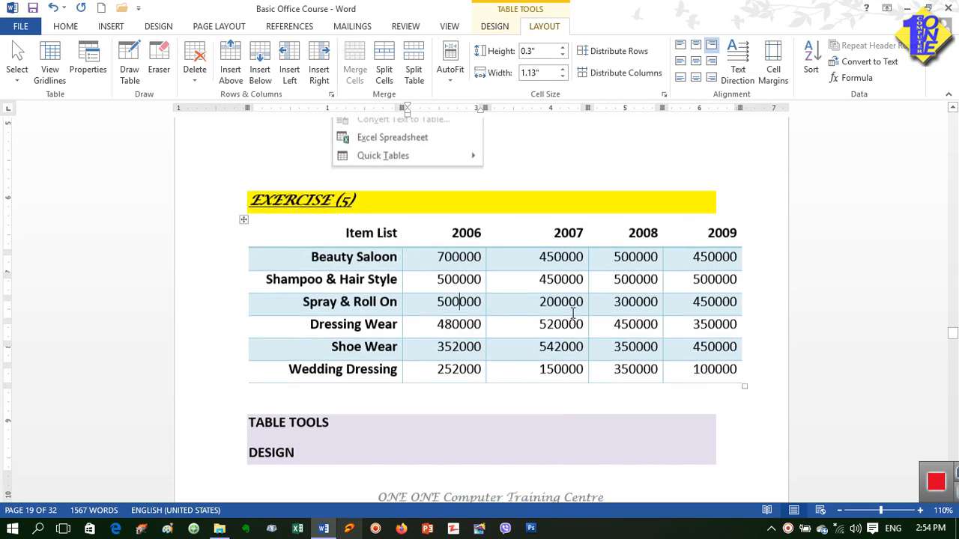